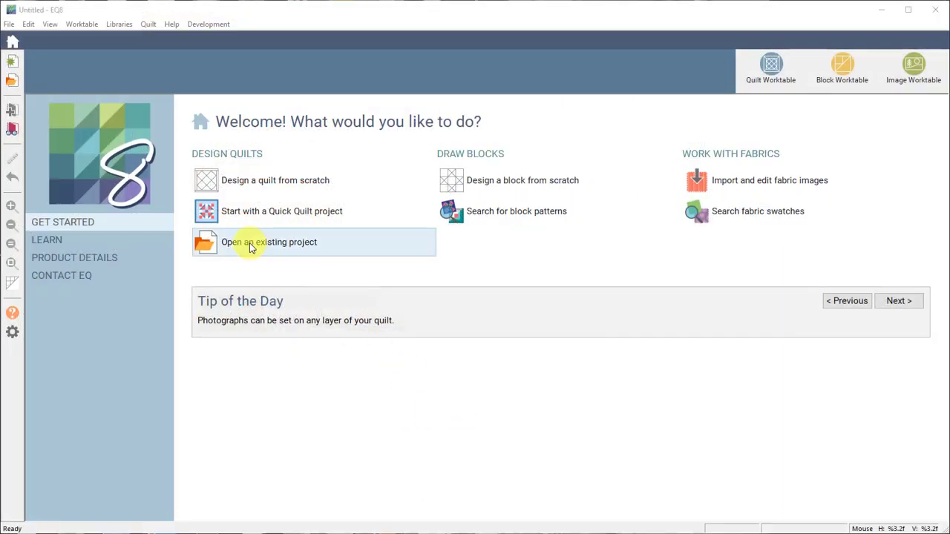
Compare the DJ4 and DJ5 projects in Project Helper, then open DJ4_Quilting-Center Blocks-MASTER.PJ8
{"action": "left_click", "coordinate": [276, 248]}
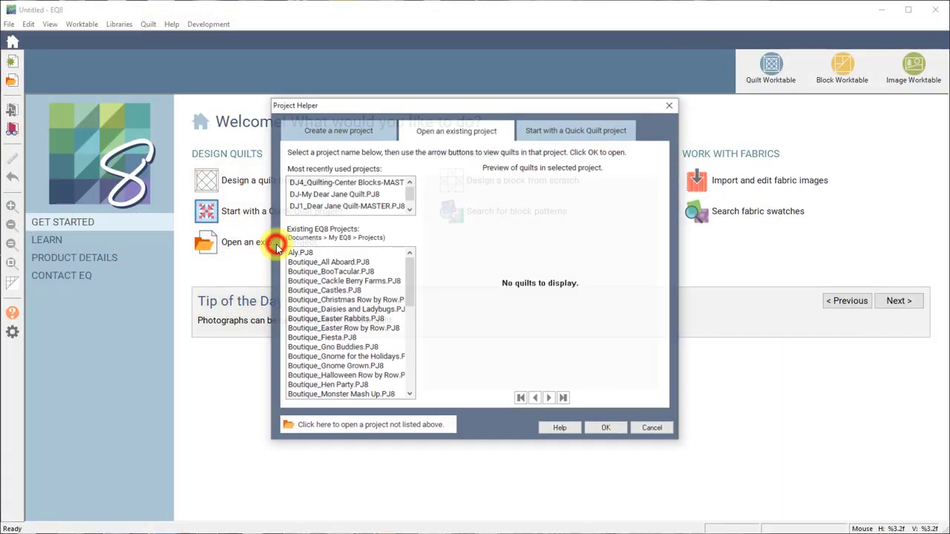
{"action": "left_click_drag", "start_coordinate": [411, 272], "coordinate": [418, 329]}
{"action": "left_click", "coordinate": [354, 310]}
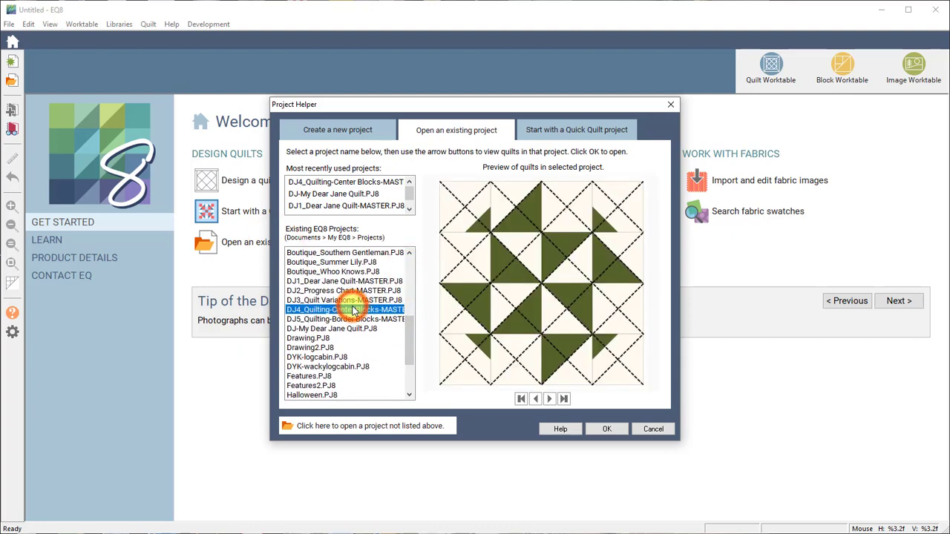
{"action": "left_click", "coordinate": [308, 320]}
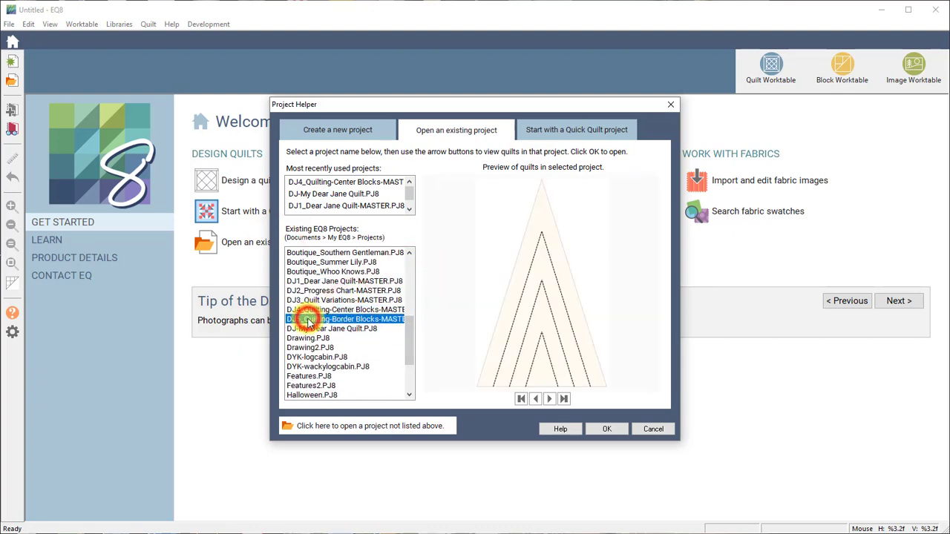
{"action": "left_click", "coordinate": [315, 310]}
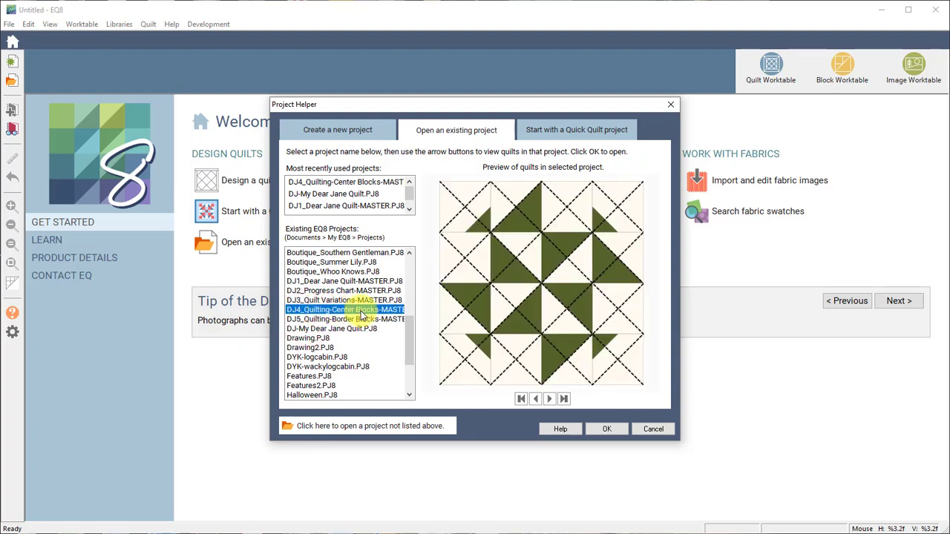
{"action": "left_click", "coordinate": [350, 319]}
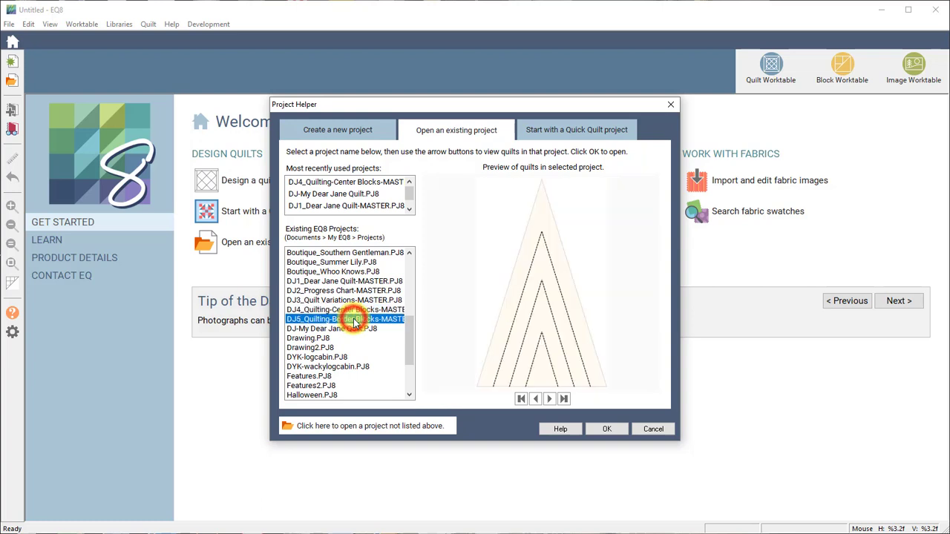
{"action": "left_click", "coordinate": [552, 401]}
{"action": "left_click", "coordinate": [549, 396]}
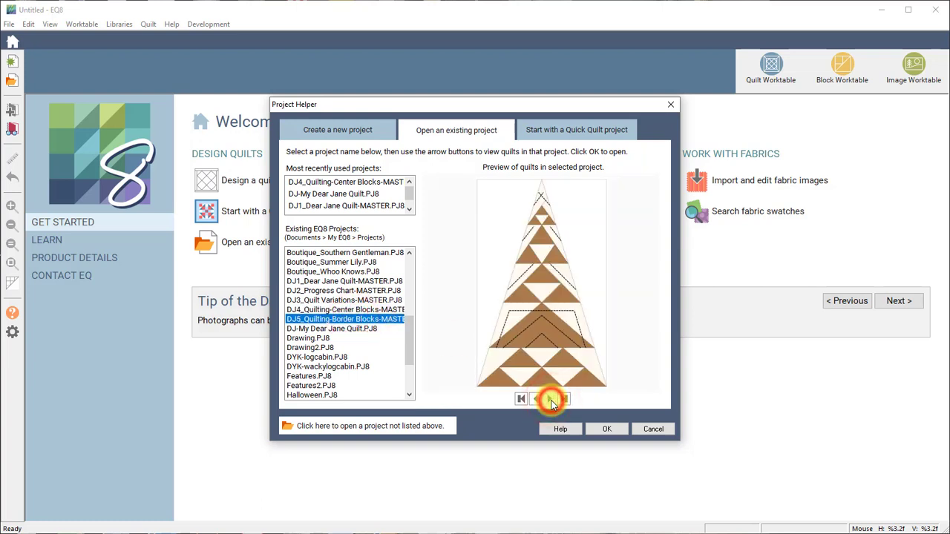
{"action": "left_click", "coordinate": [536, 399]}
{"action": "left_click", "coordinate": [536, 399]}
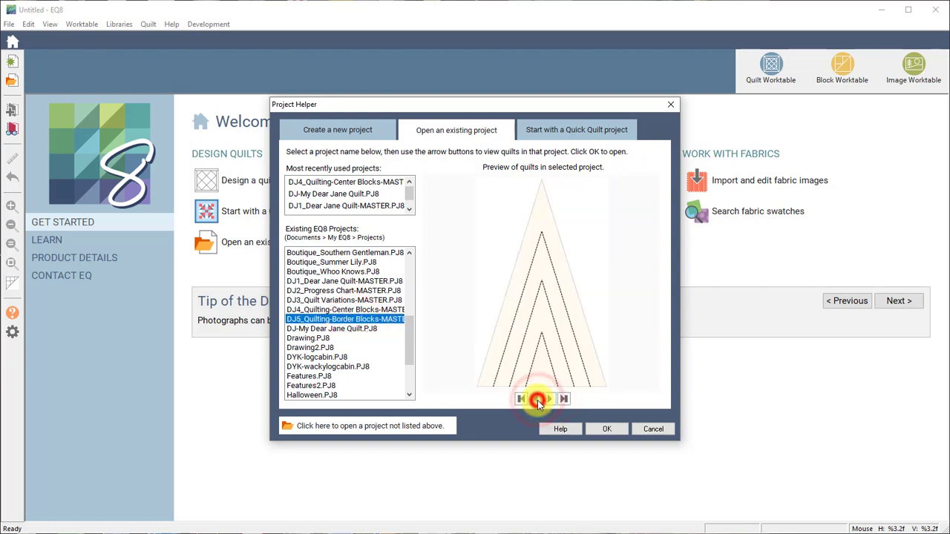
{"action": "left_click", "coordinate": [373, 311]}
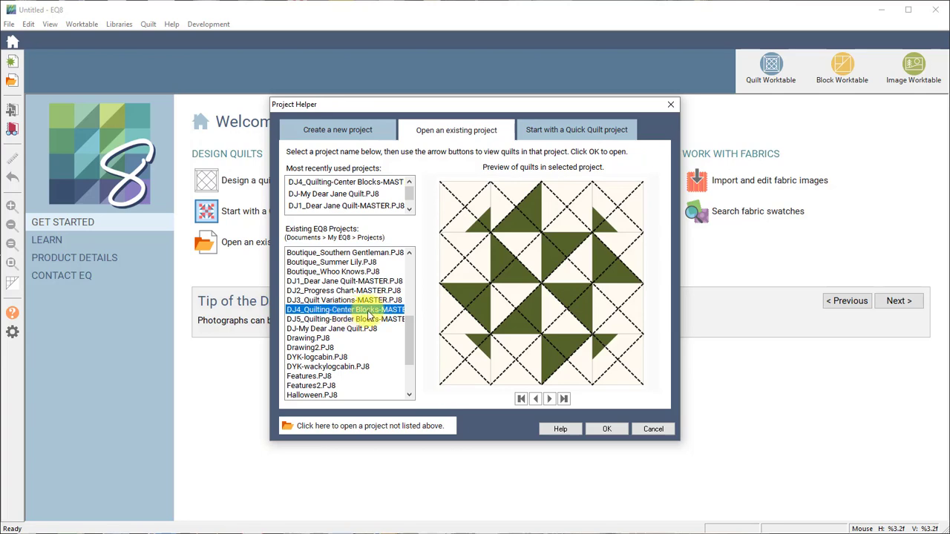
{"action": "left_click", "coordinate": [604, 428]}
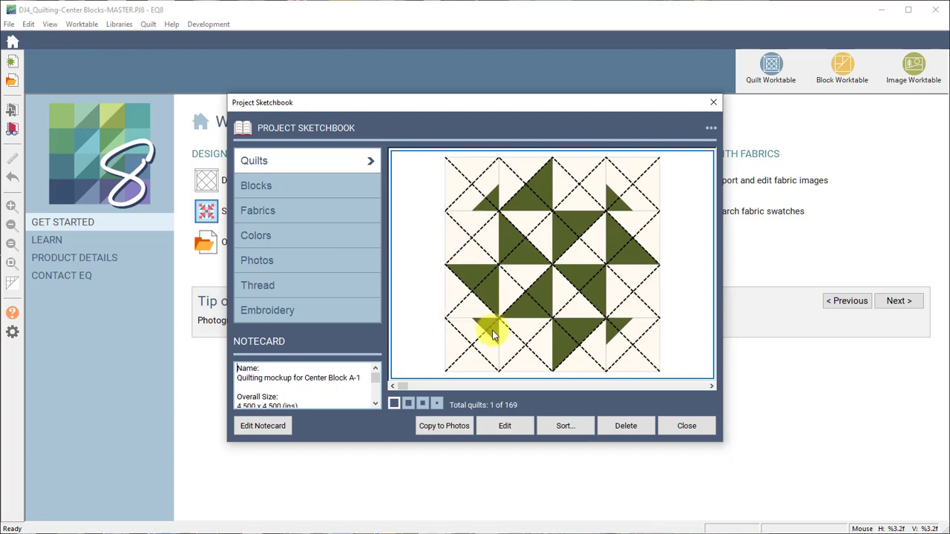
Put the Center Block A-1 mockup on the worktable and start saving as 'DJ-My Center Quilting'
{"action": "left_click", "coordinate": [511, 426]}
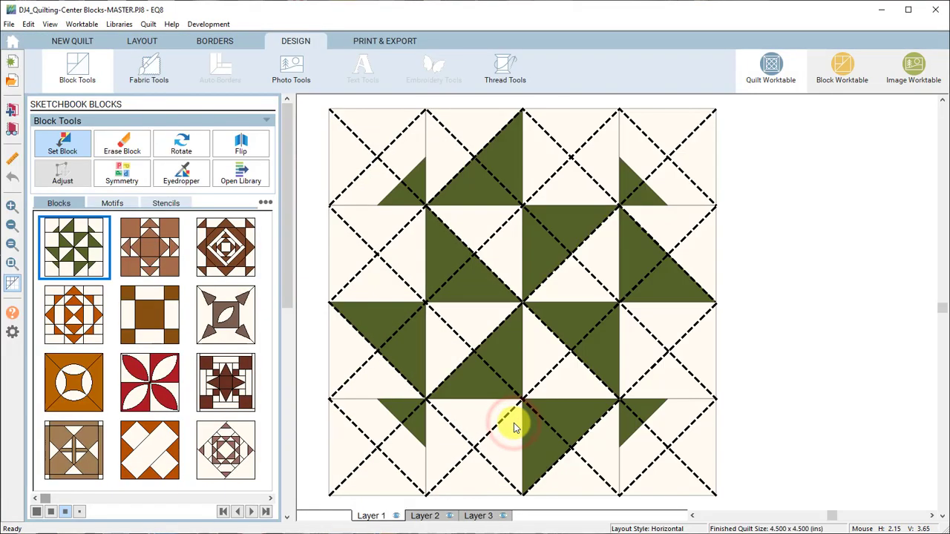
{"action": "left_click", "coordinate": [8, 26]}
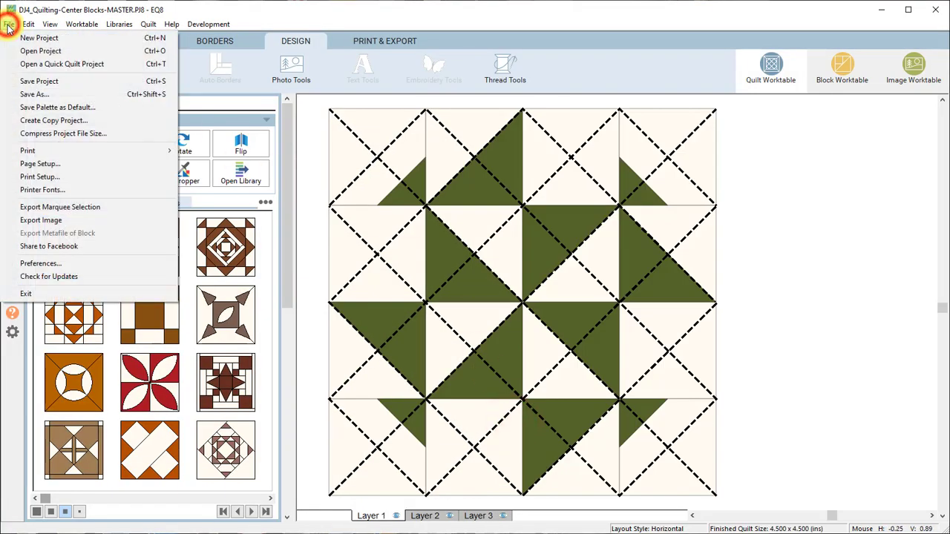
{"action": "left_click", "coordinate": [37, 95]}
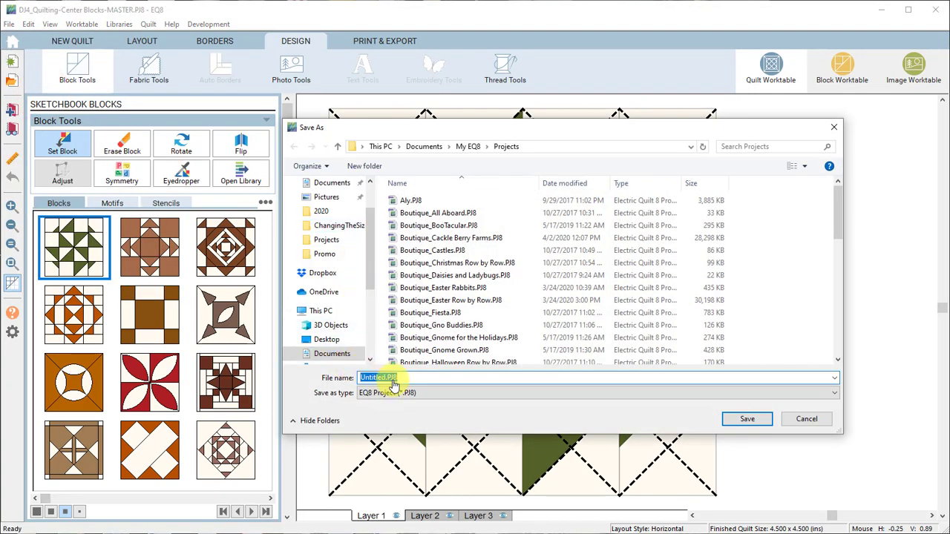
{"action": "type", "text": "DJ"}
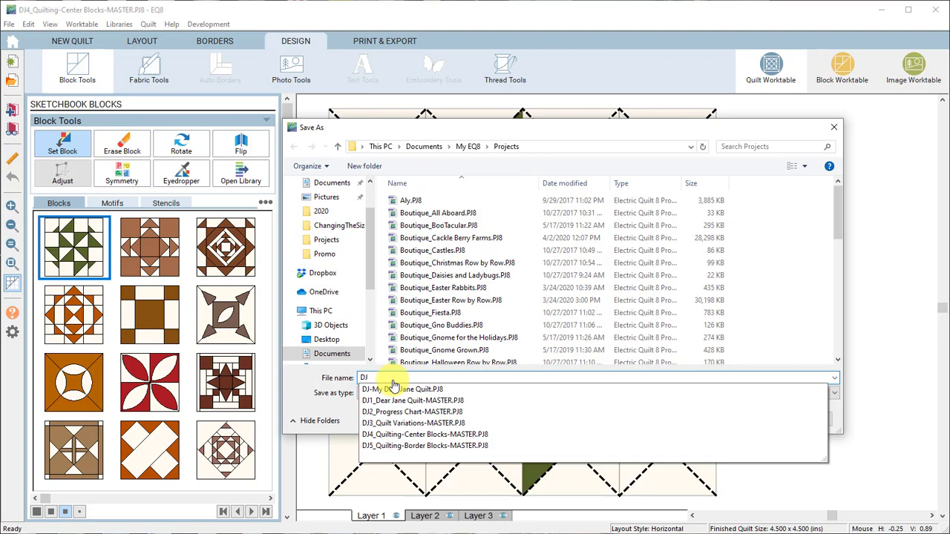
{"action": "type", "text": "-My"}
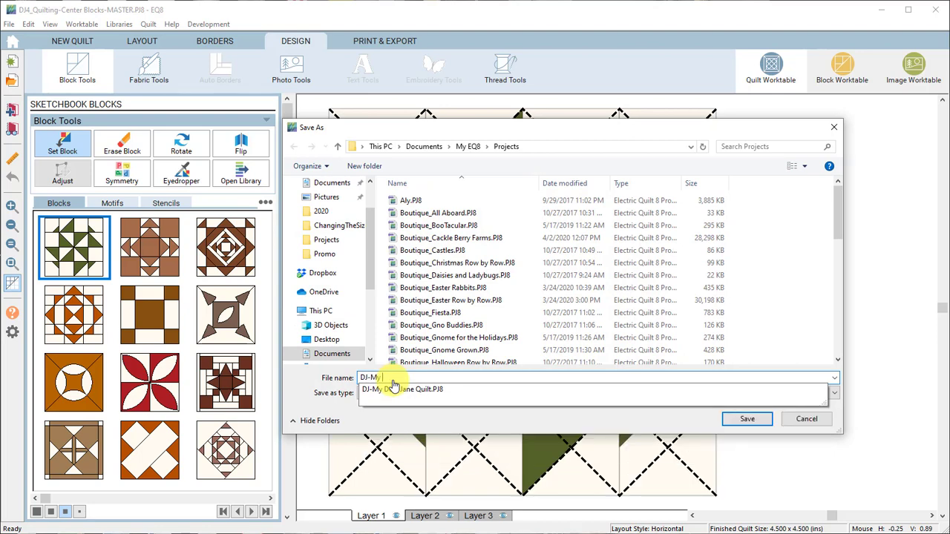
{"action": "type", "text": " Center Quilting"}
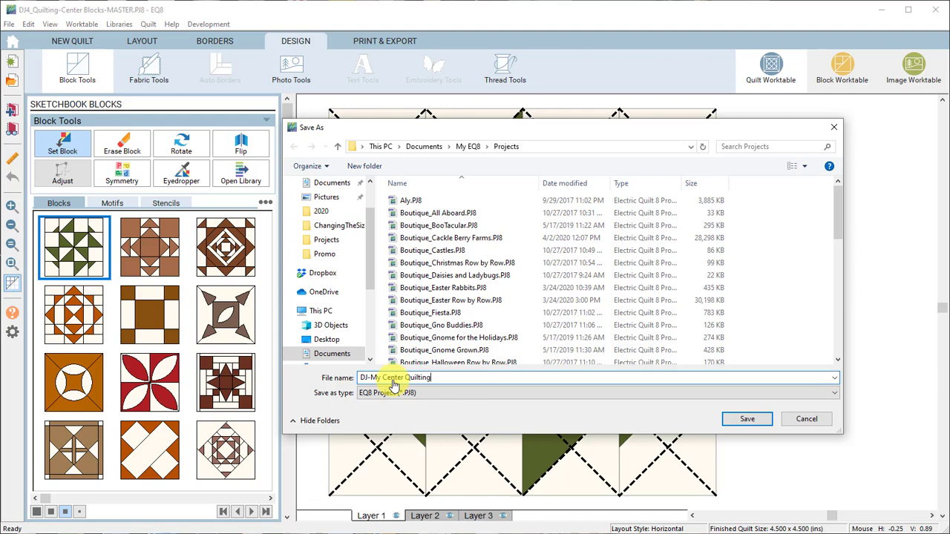
Save the copy as DJ-My Center Quilting, then view the A10 stencil among the sketchbook's Blocks
{"action": "left_click", "coordinate": [735, 418]}
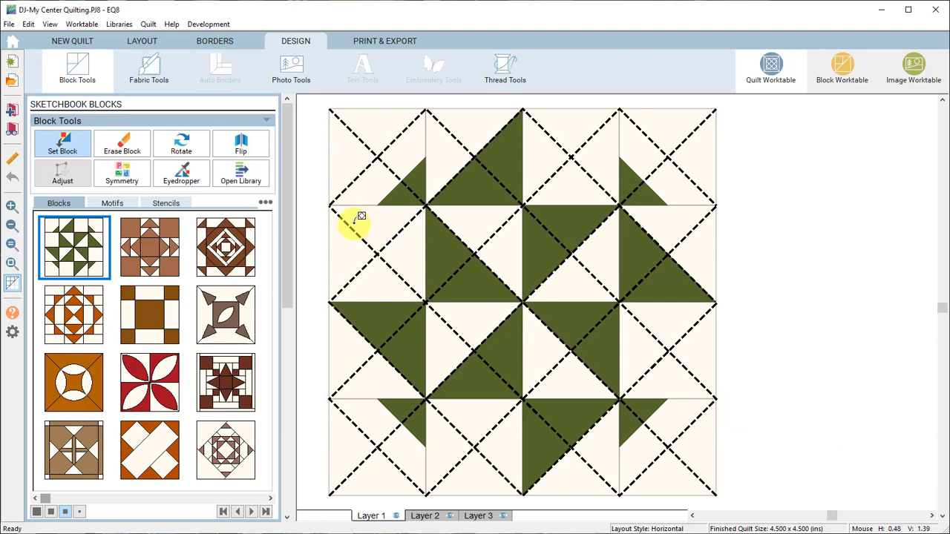
{"action": "left_click", "coordinate": [11, 131]}
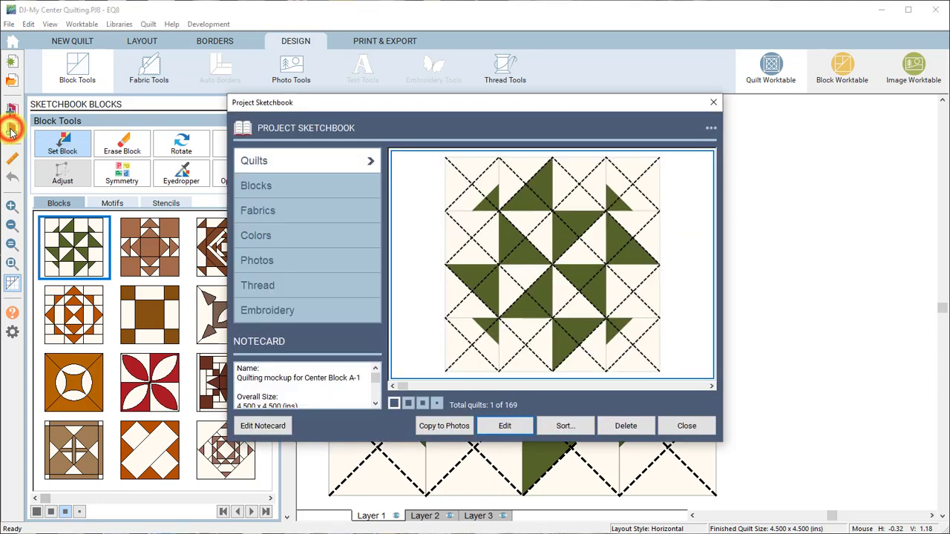
{"action": "left_click", "coordinate": [314, 191]}
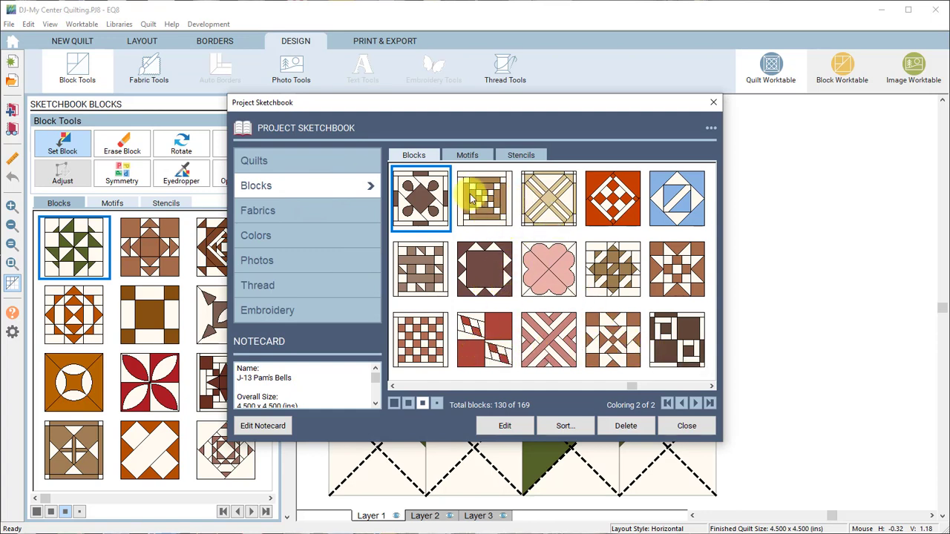
{"action": "left_click", "coordinate": [520, 155]}
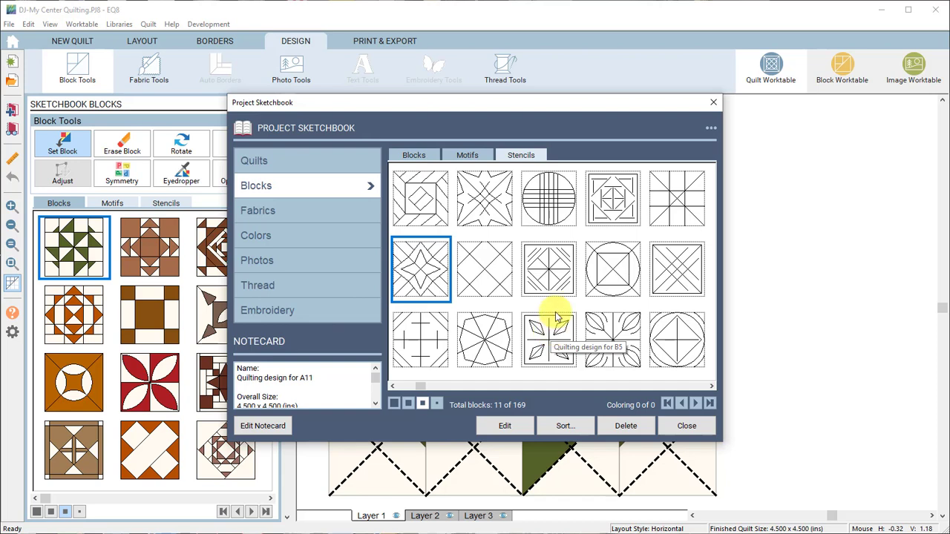
{"action": "left_click", "coordinate": [436, 196]}
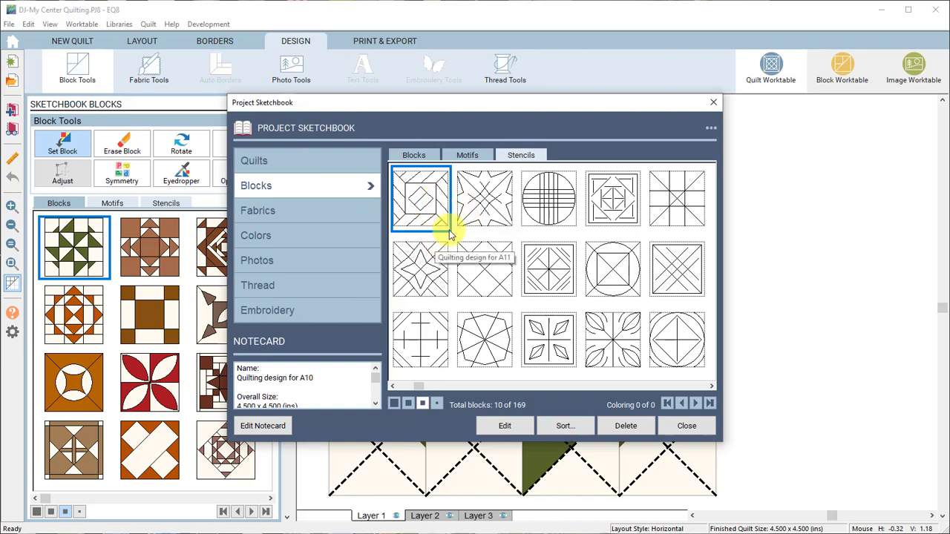
Step through the sketchbook quilts from A-1 to the Center Block B-5 mockup and open it for editing
{"action": "left_click", "coordinate": [318, 163]}
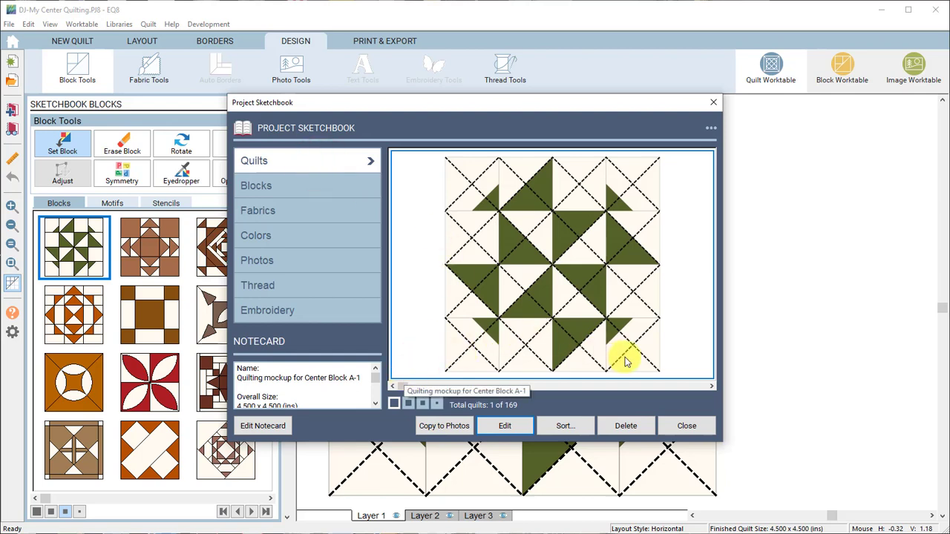
{"action": "left_click", "coordinate": [711, 387]}
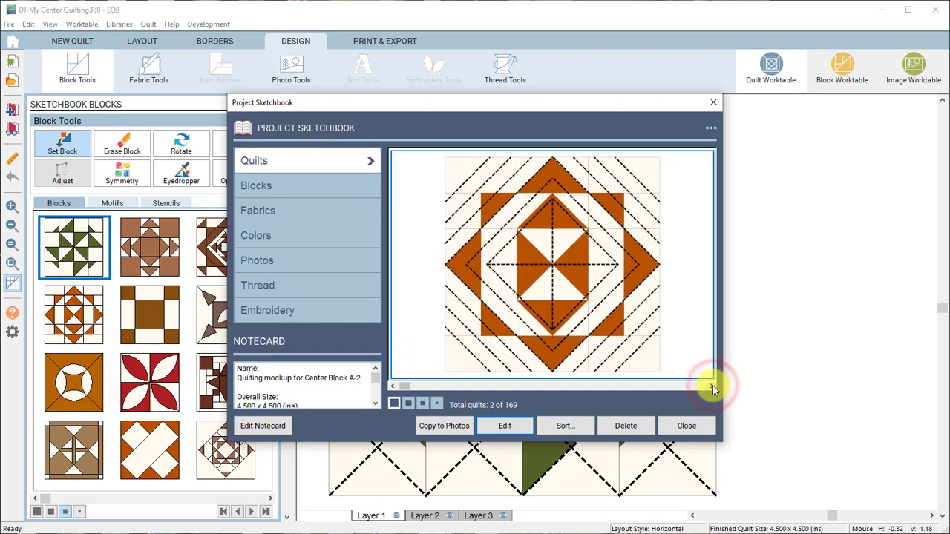
{"action": "left_click", "coordinate": [712, 386]}
{"action": "left_click", "coordinate": [711, 386]}
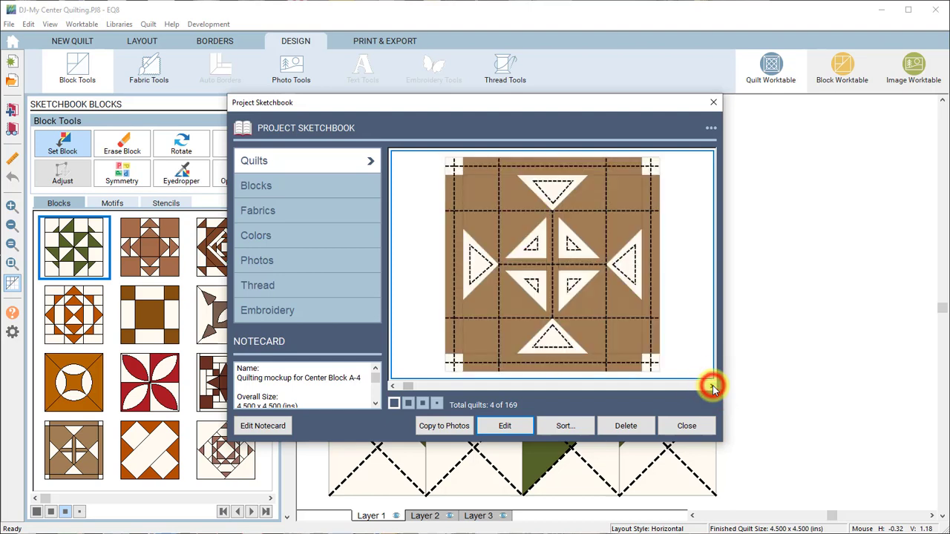
{"action": "left_click", "coordinate": [712, 387]}
{"action": "left_click", "coordinate": [712, 387]}
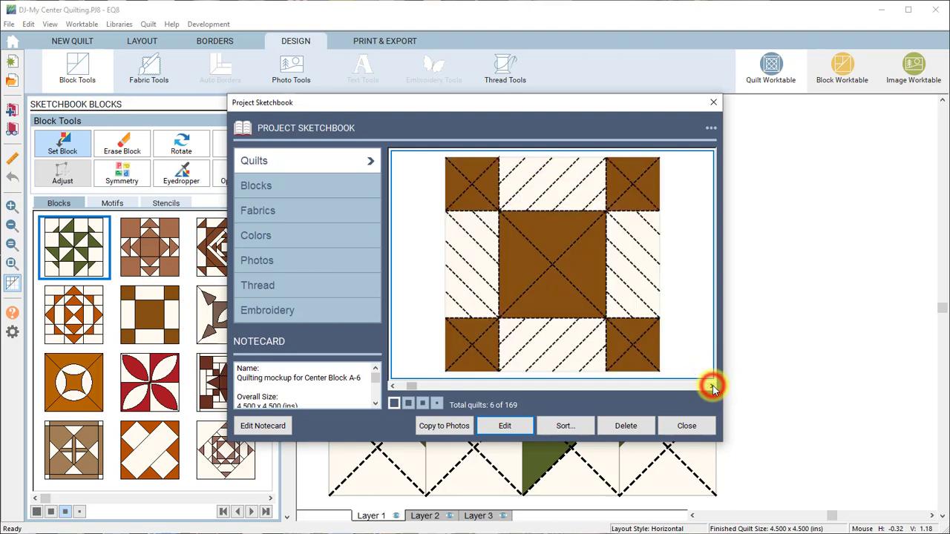
{"action": "left_click", "coordinate": [711, 387]}
{"action": "left_click", "coordinate": [712, 387]}
{"action": "left_click", "coordinate": [712, 387]}
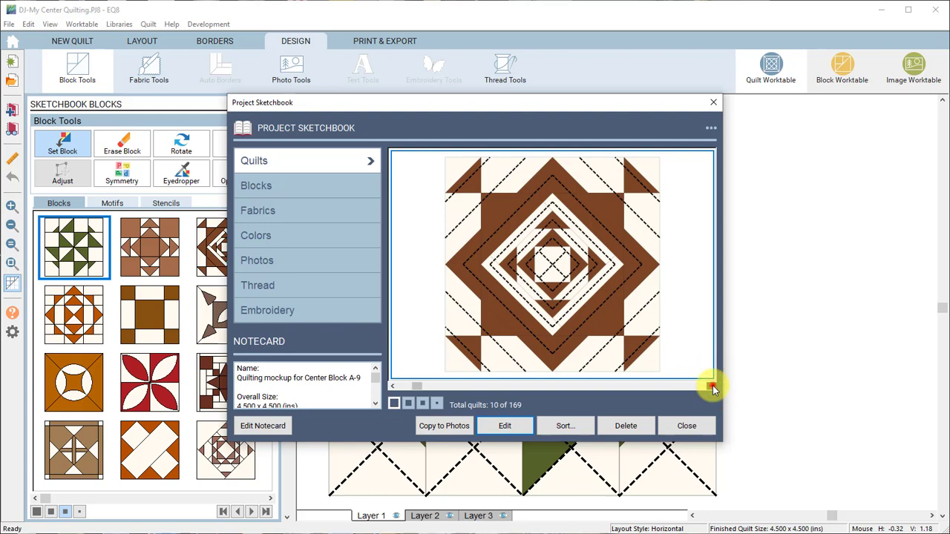
{"action": "left_click", "coordinate": [712, 387]}
{"action": "left_click", "coordinate": [711, 387]}
{"action": "left_click", "coordinate": [711, 386]}
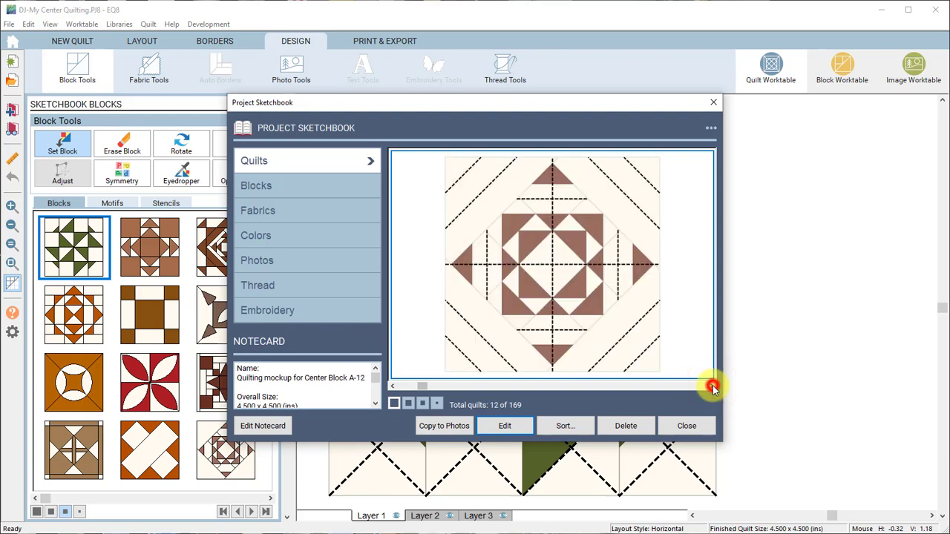
{"action": "left_click", "coordinate": [711, 386]}
{"action": "left_click", "coordinate": [711, 386]}
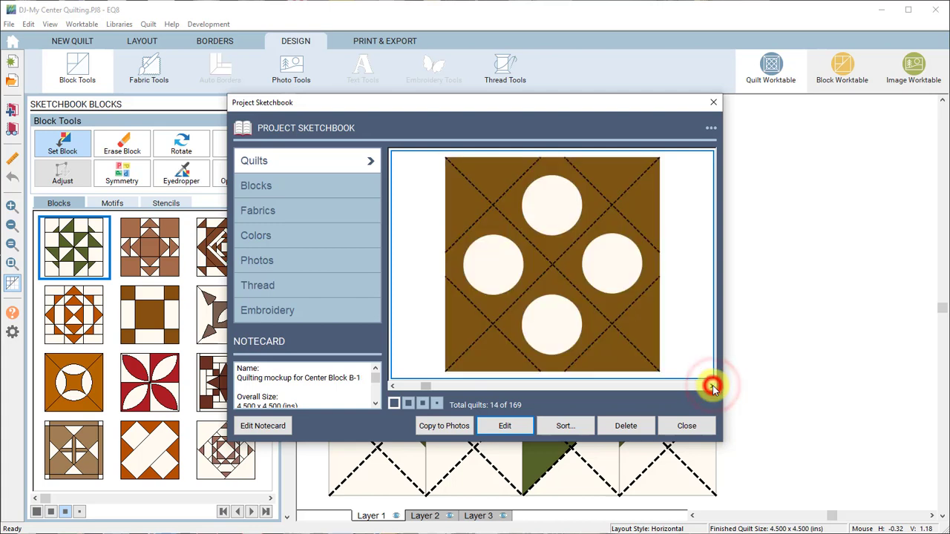
{"action": "left_click", "coordinate": [712, 386]}
{"action": "left_click", "coordinate": [711, 386]}
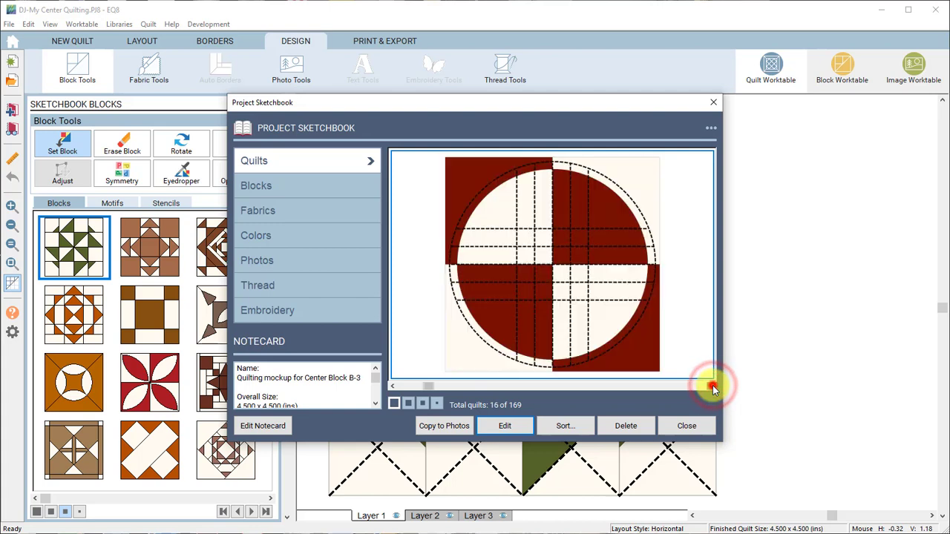
{"action": "left_click", "coordinate": [712, 387]}
{"action": "left_click", "coordinate": [712, 387]}
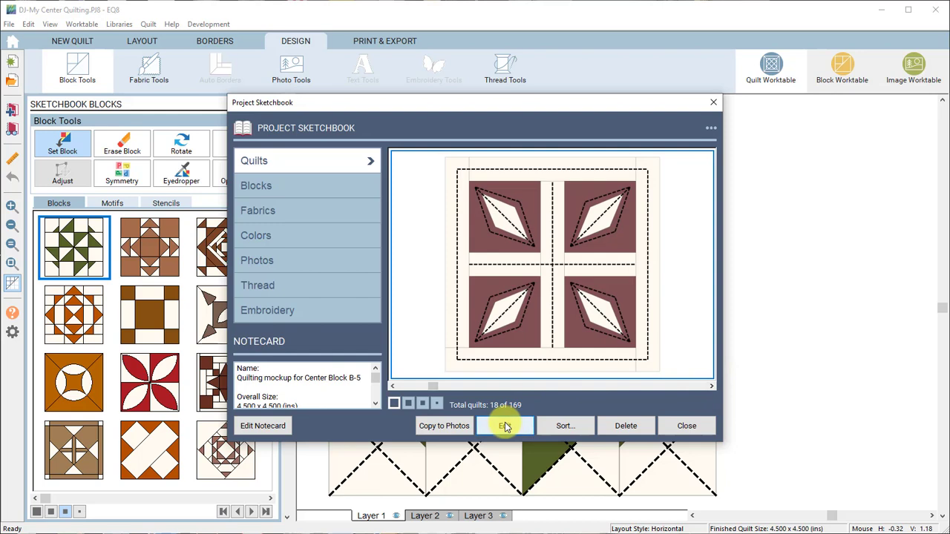
{"action": "left_click", "coordinate": [505, 427]}
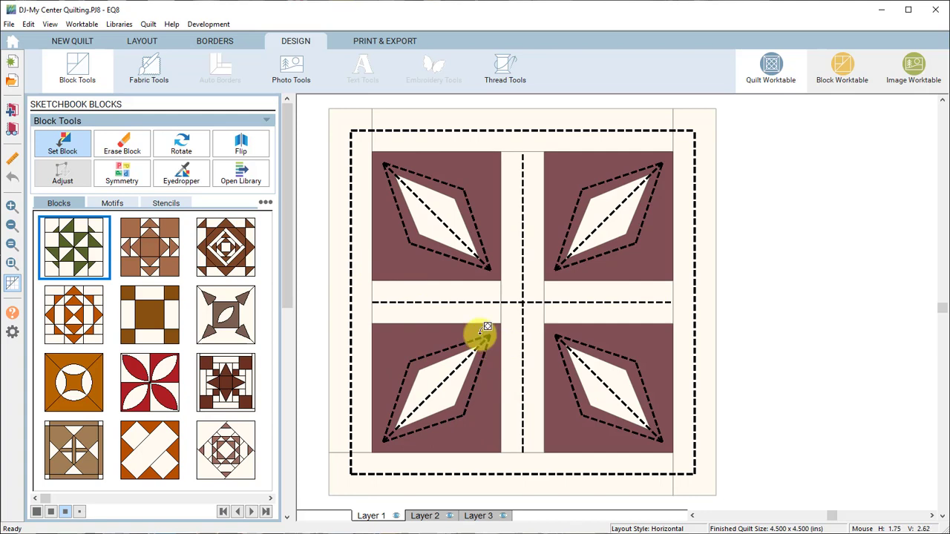
Preview the B-5 mockup as a full-quilt printout, then close the preview
{"action": "left_click", "coordinate": [384, 43]}
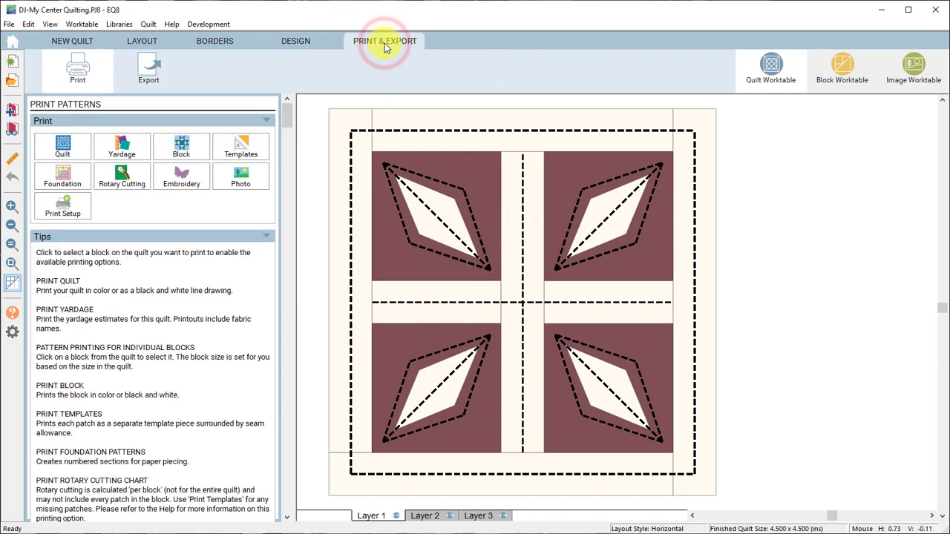
{"action": "left_click", "coordinate": [75, 151]}
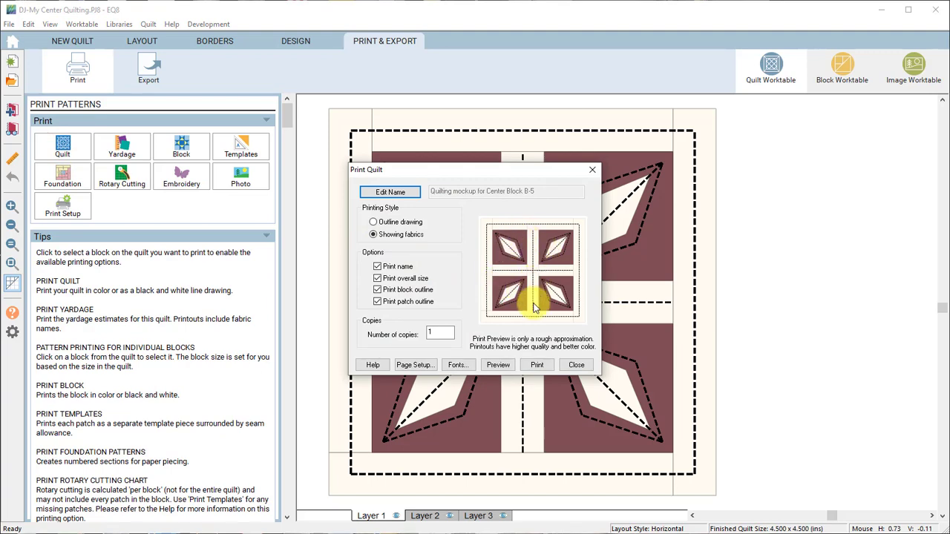
{"action": "left_click", "coordinate": [498, 364]}
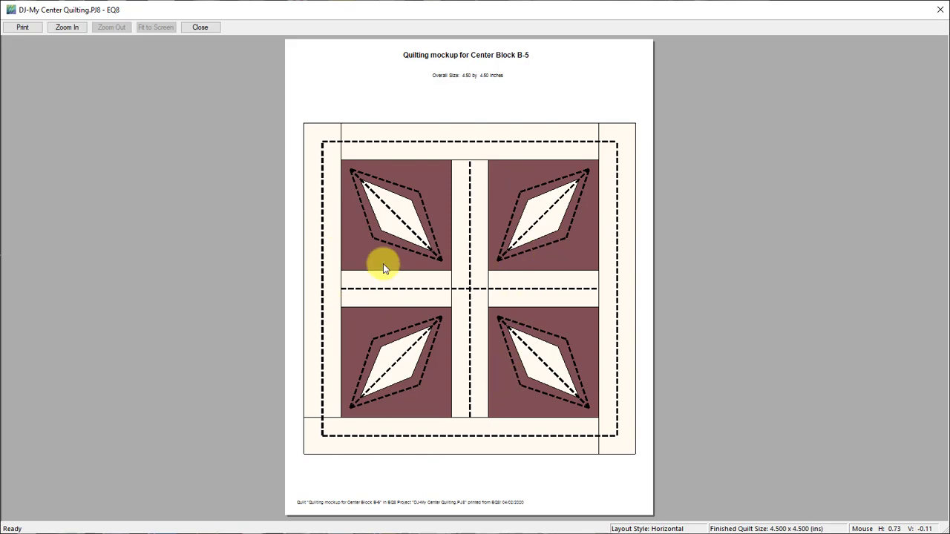
{"action": "left_click", "coordinate": [204, 27]}
Close Print Quilt, make Layer 3 active, and open Print Block for the Quilting design for B5
{"action": "left_click", "coordinate": [575, 367]}
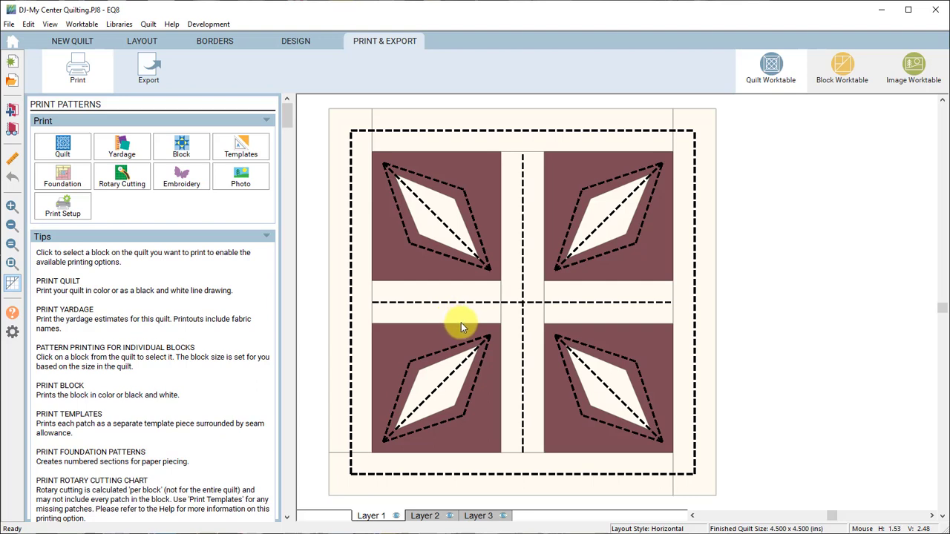
{"action": "left_click", "coordinate": [482, 518]}
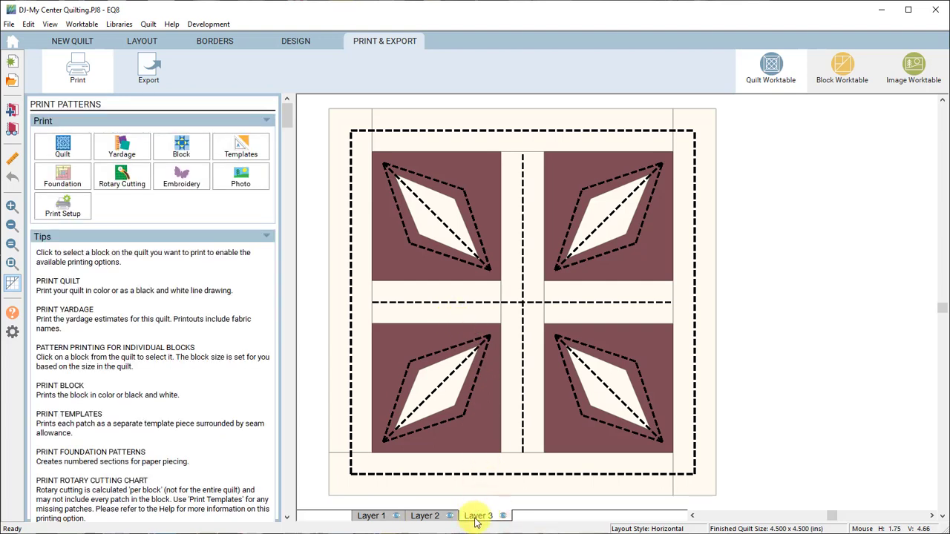
{"action": "left_click", "coordinate": [486, 312]}
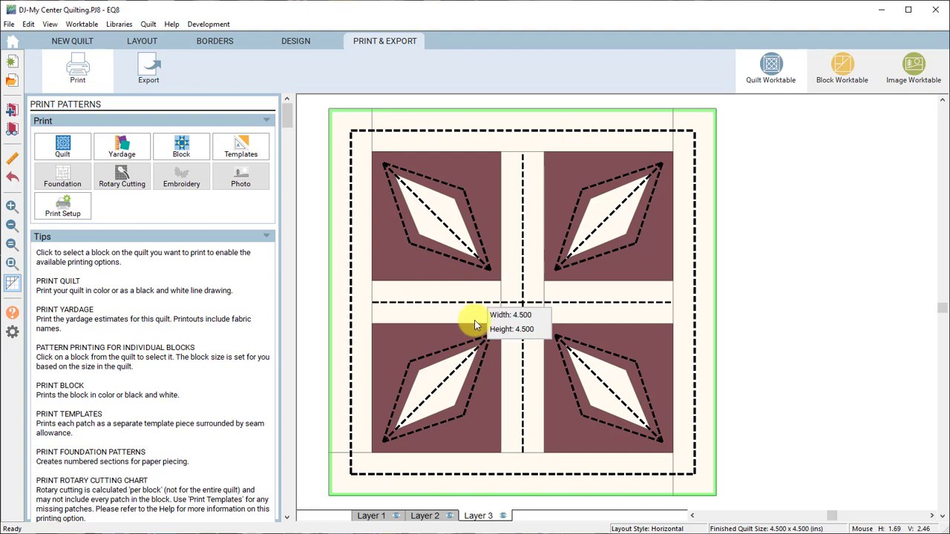
{"action": "left_click", "coordinate": [181, 148]}
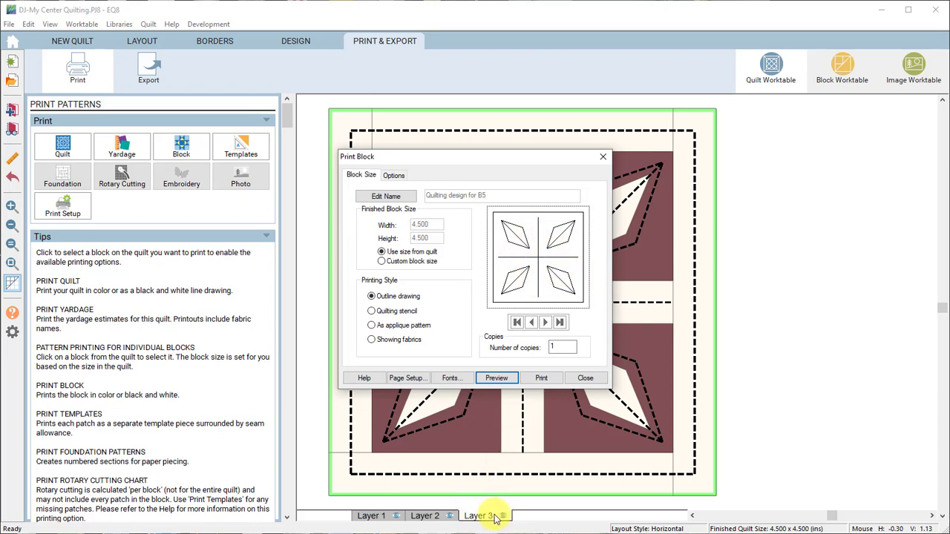
Check the B-5 Hot Cross Buns block's print settings on Layer 1, then return to Layer 3
{"action": "left_click", "coordinate": [589, 378]}
{"action": "left_click", "coordinate": [382, 516]}
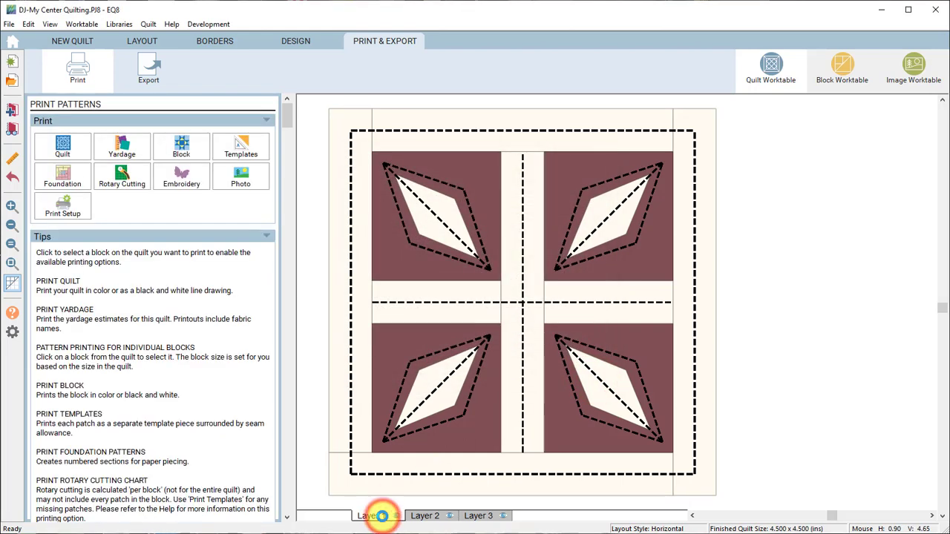
{"action": "left_click", "coordinate": [479, 346]}
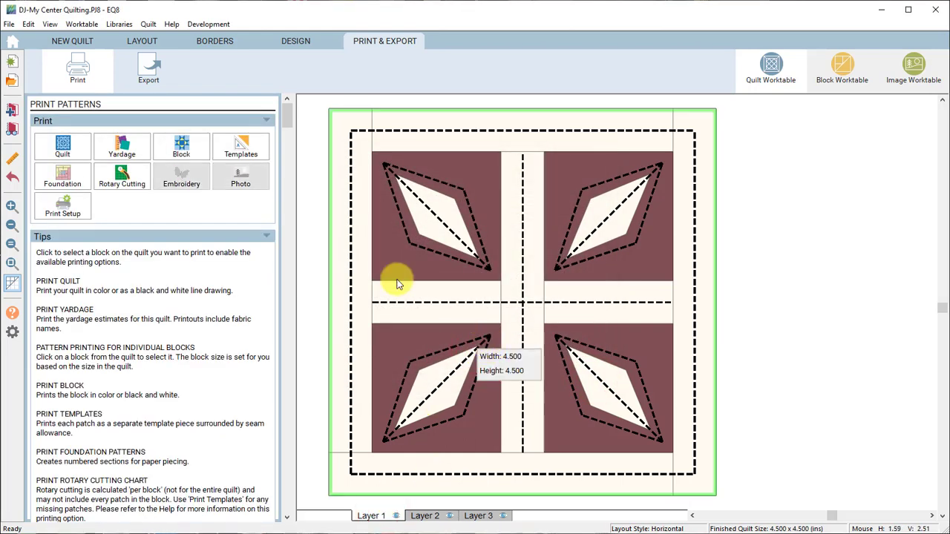
{"action": "left_click", "coordinate": [190, 151]}
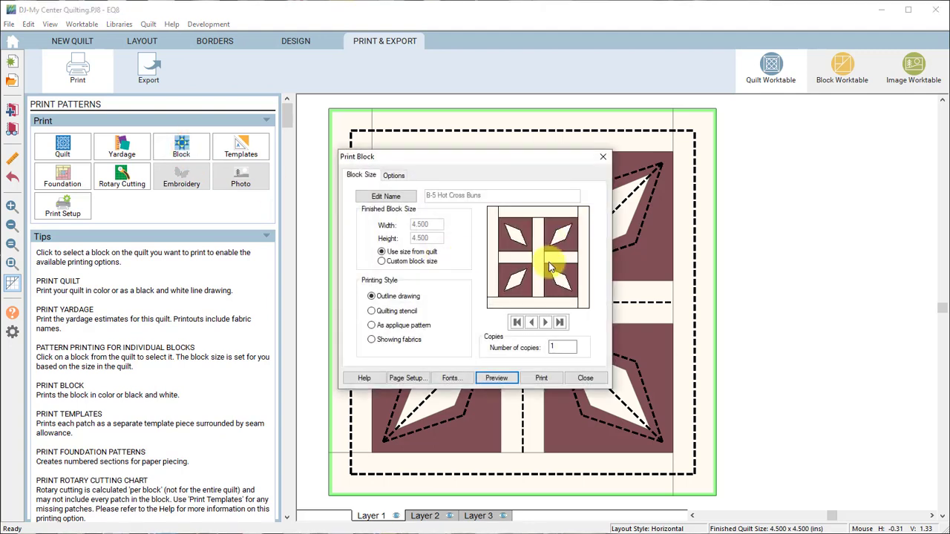
{"action": "left_click", "coordinate": [586, 379]}
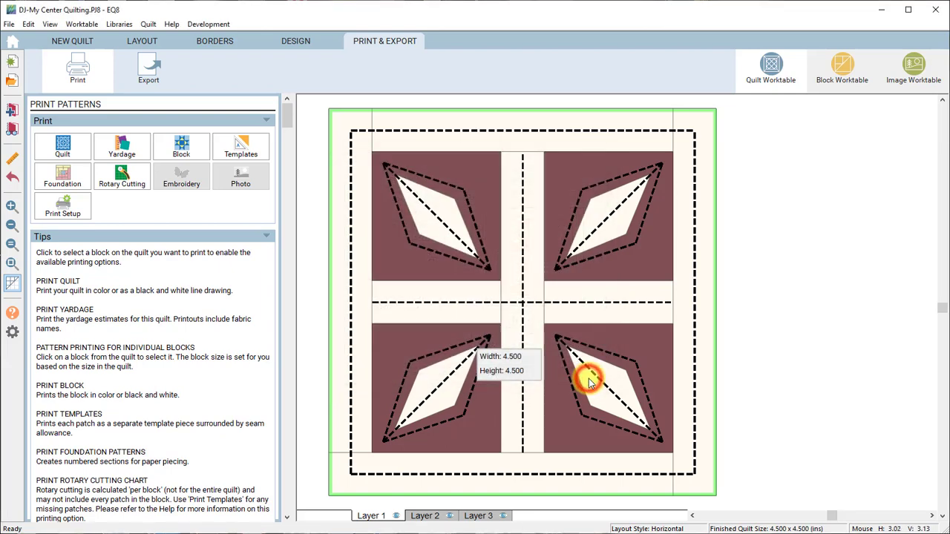
{"action": "left_click", "coordinate": [478, 516]}
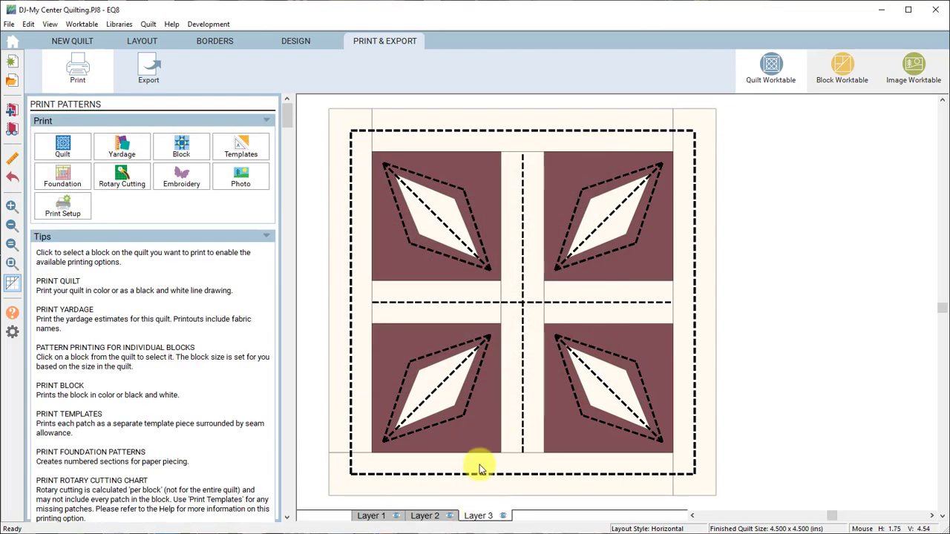
Preview the Quilting design for B5 as a 4.500 × 4.500 outline-drawing printout
{"action": "left_click", "coordinate": [508, 347]}
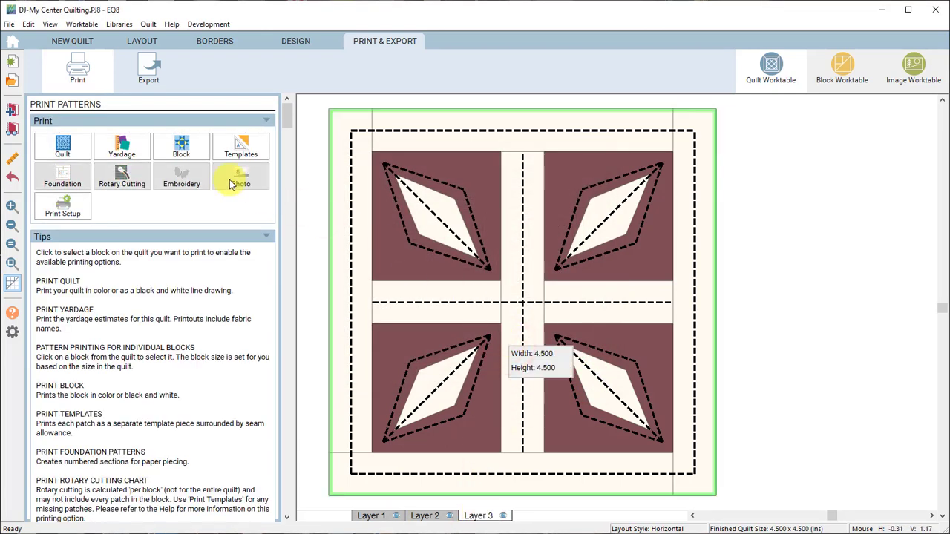
{"action": "left_click", "coordinate": [187, 153]}
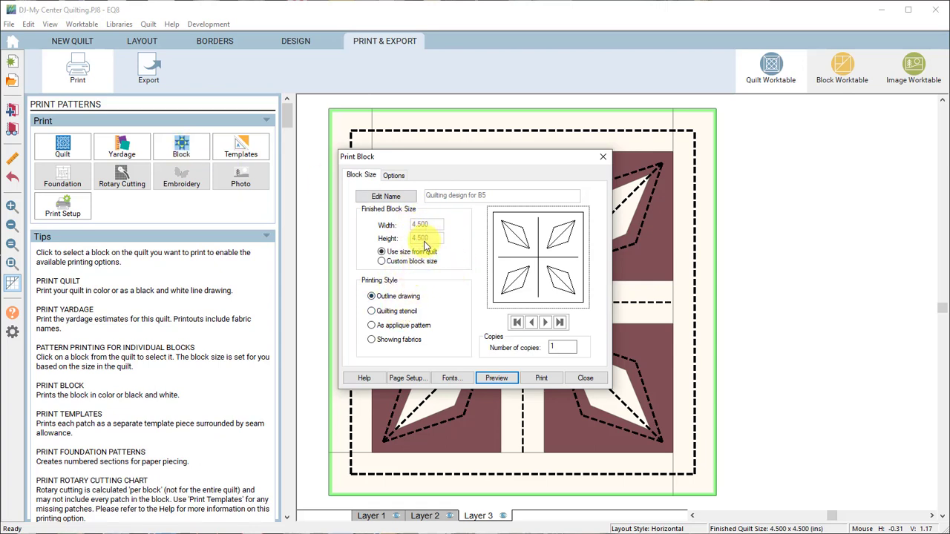
{"action": "left_click", "coordinate": [387, 313]}
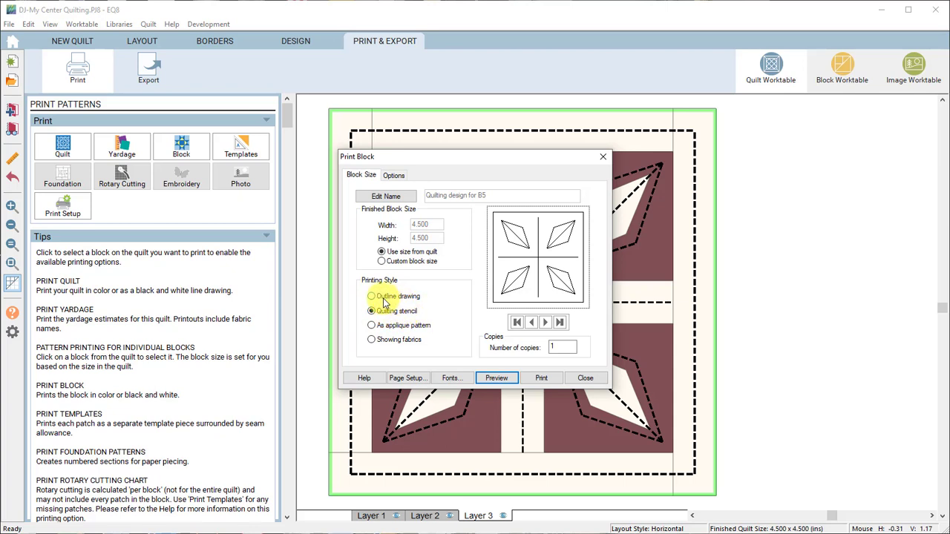
{"action": "left_click", "coordinate": [390, 297]}
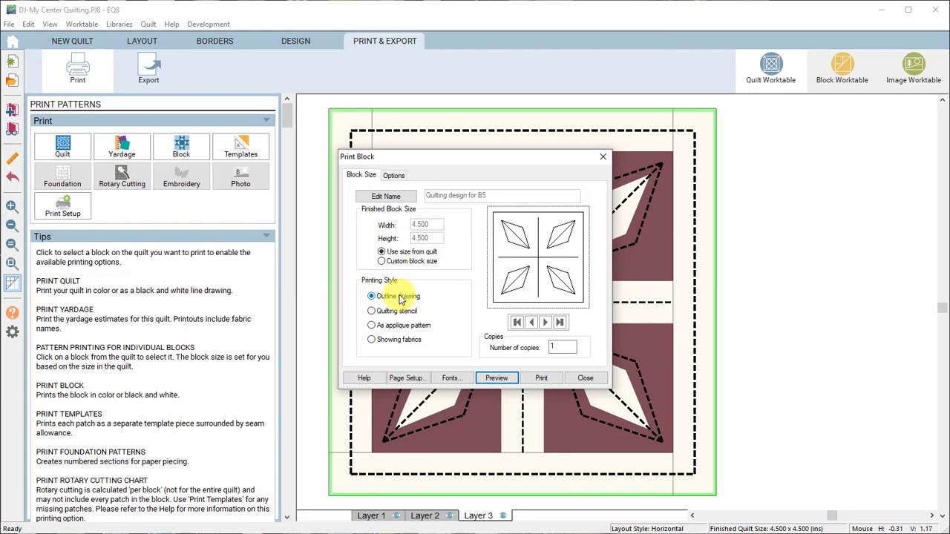
{"action": "left_click", "coordinate": [497, 378]}
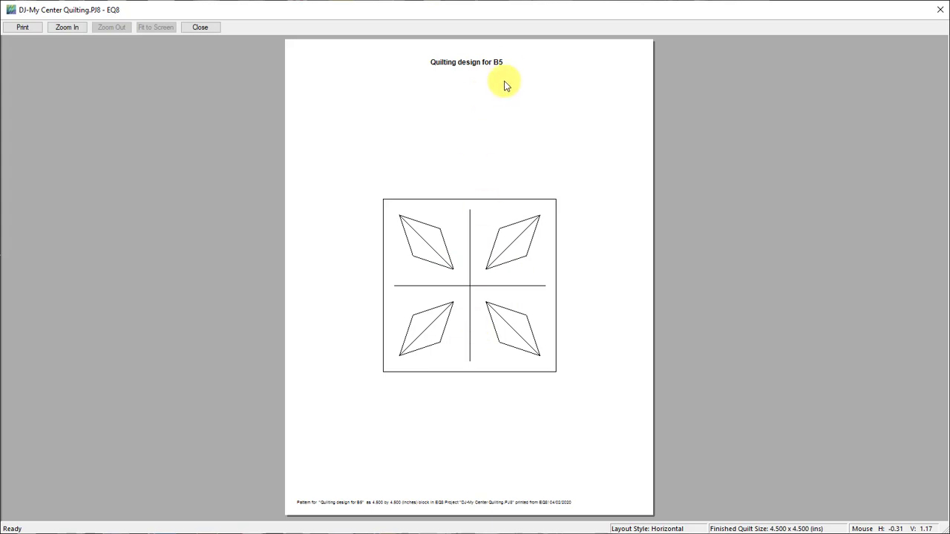
{"action": "left_click", "coordinate": [210, 27]}
Close Print Block and open the Center Block B-6 quilting mockup with its printing options
{"action": "left_click", "coordinate": [585, 378]}
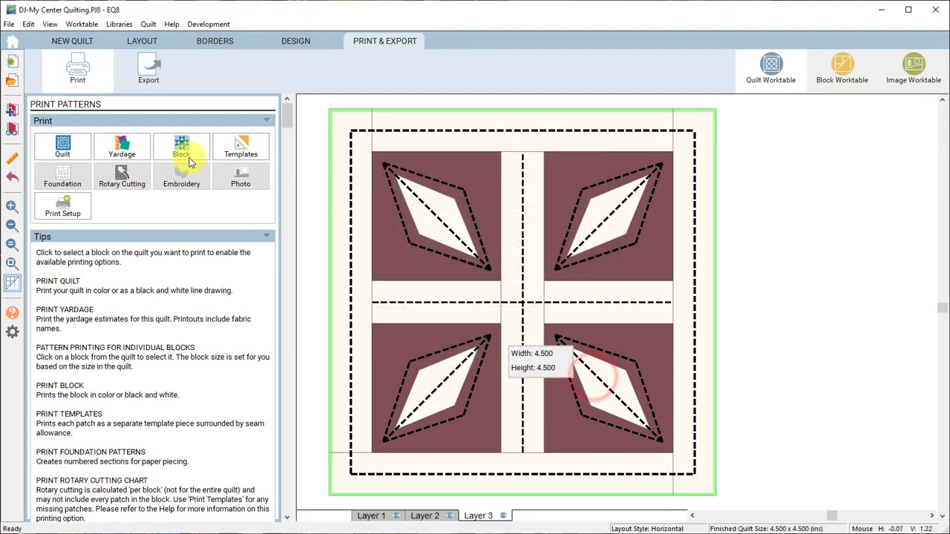
{"action": "left_click", "coordinate": [13, 130]}
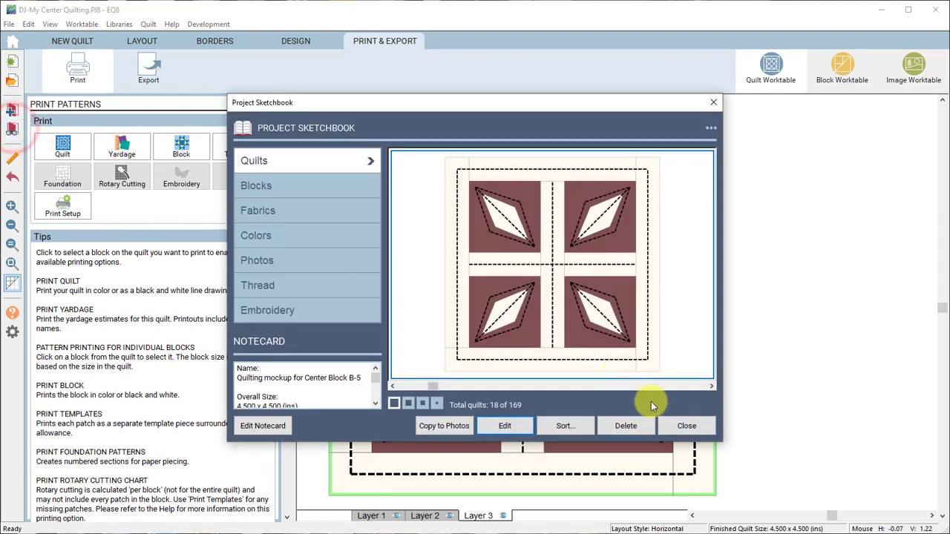
{"action": "left_click", "coordinate": [712, 386]}
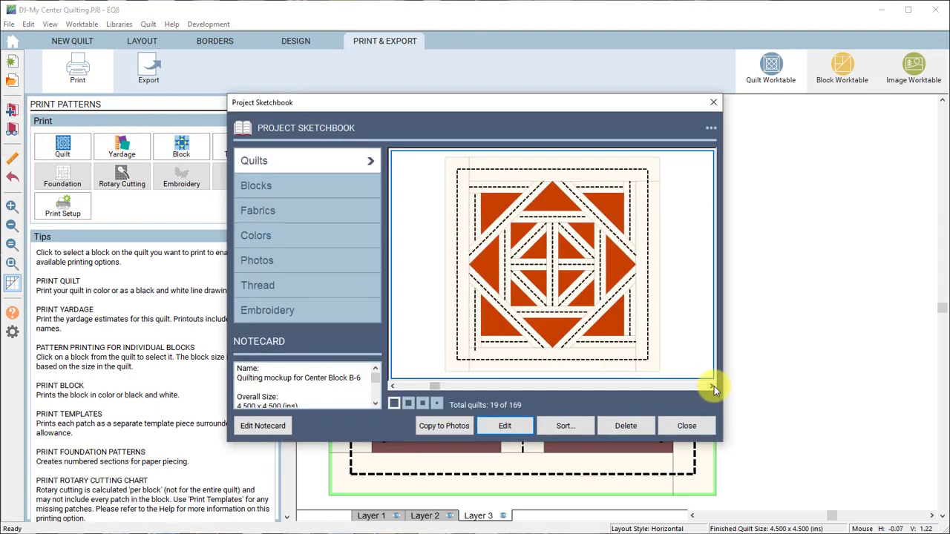
{"action": "left_click", "coordinate": [505, 425]}
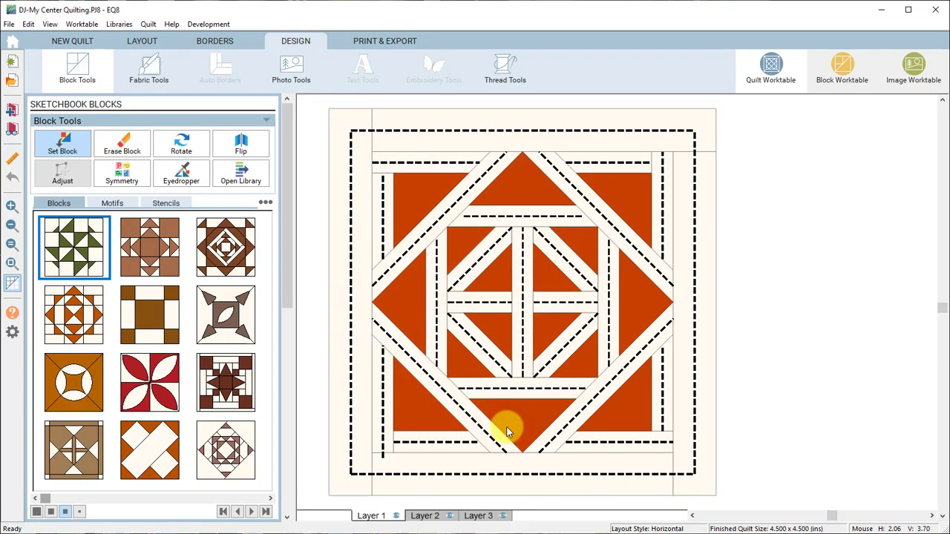
{"action": "left_click", "coordinate": [371, 43]}
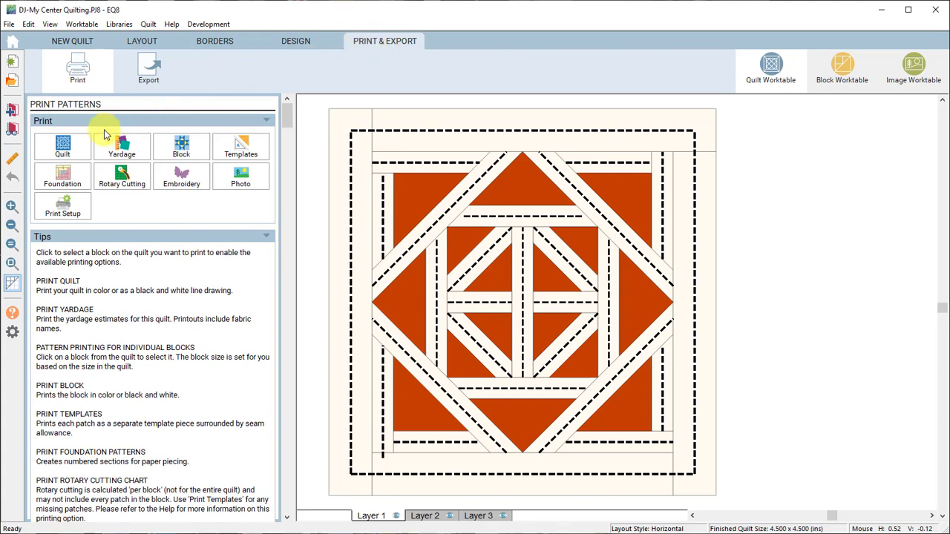
Preview the B-6 mockup's full-page fabric printout at 4.50 × 4.50 inches, then close Print Quilt
{"action": "left_click", "coordinate": [79, 150]}
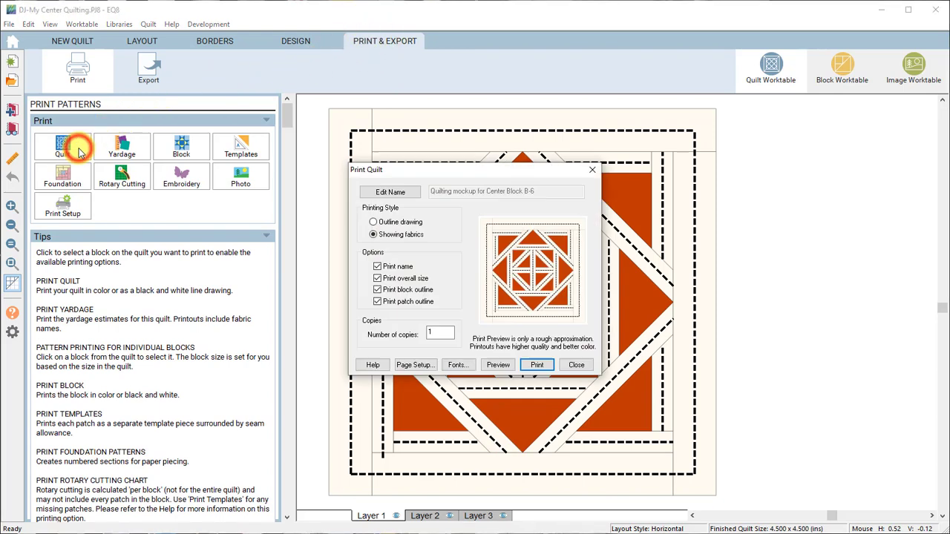
{"action": "left_click", "coordinate": [495, 364]}
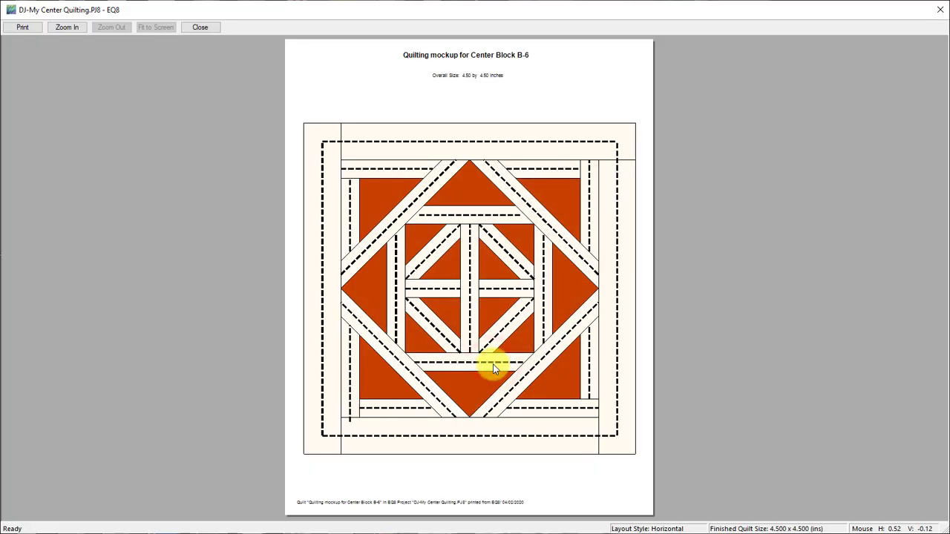
{"action": "left_click", "coordinate": [202, 28]}
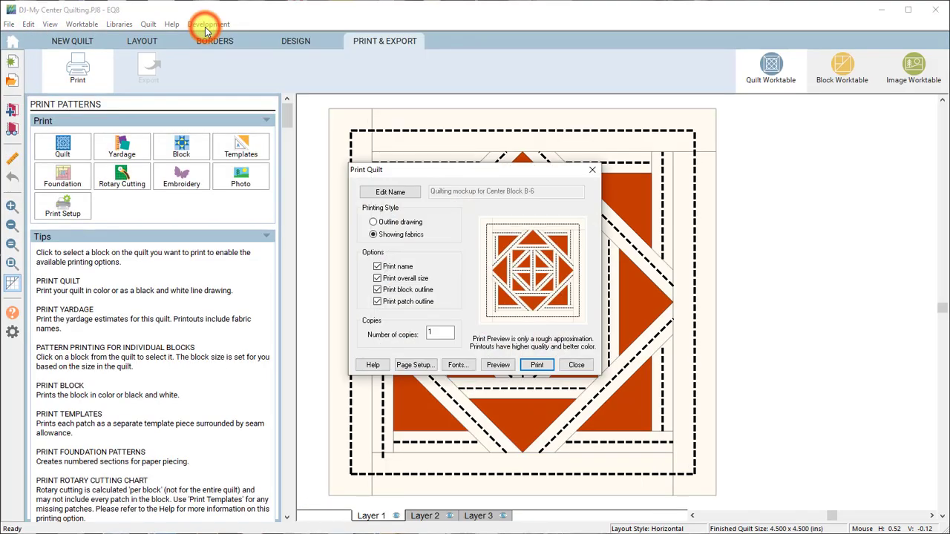
{"action": "left_click", "coordinate": [585, 364]}
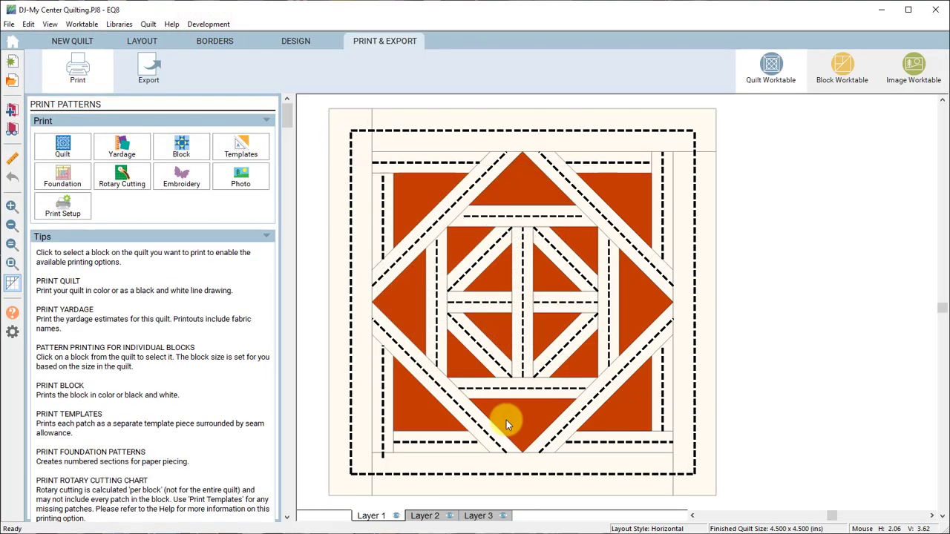
{"action": "left_click", "coordinate": [477, 516]}
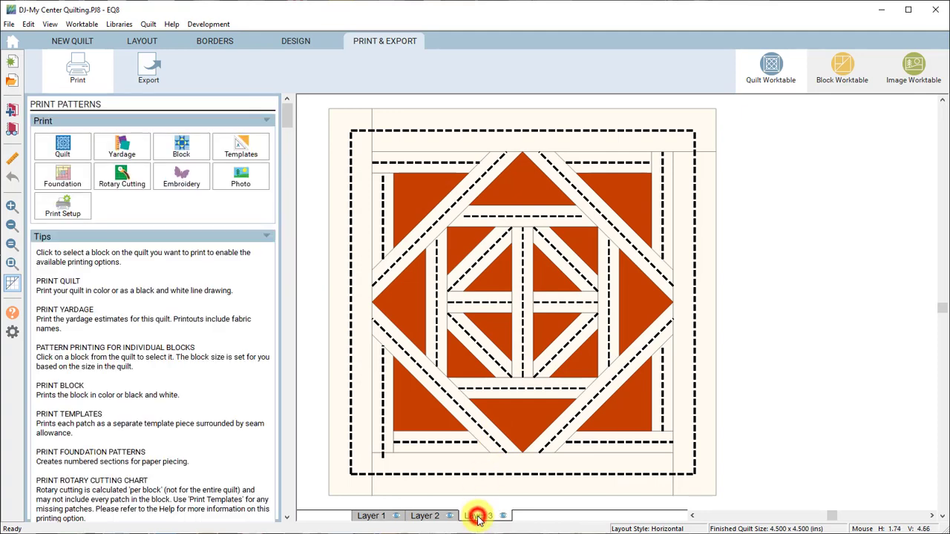
{"action": "left_click", "coordinate": [479, 370]}
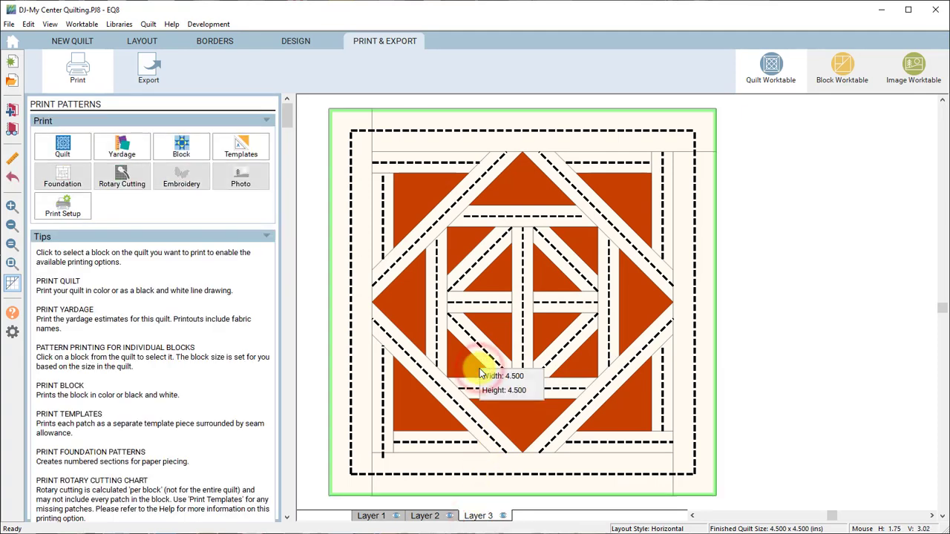
{"action": "left_click", "coordinate": [197, 156]}
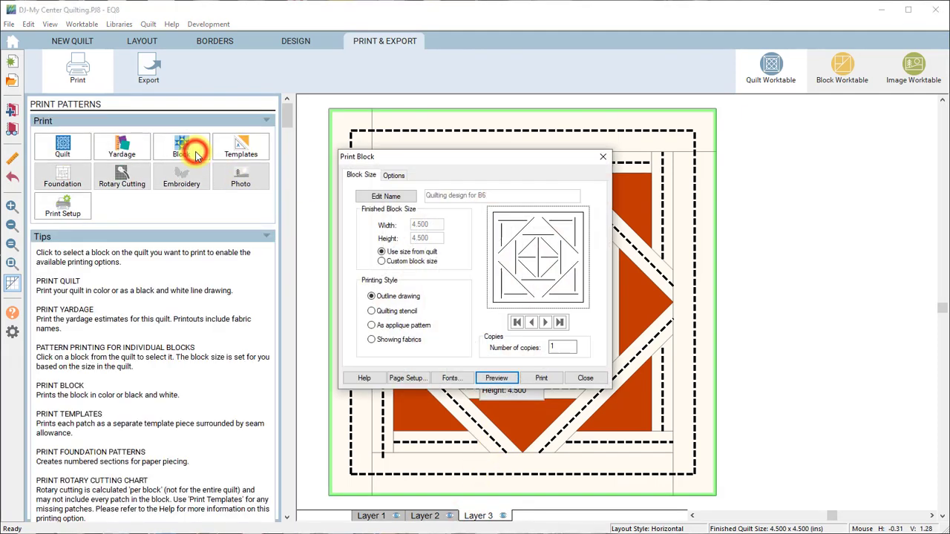
{"action": "left_click", "coordinate": [496, 378]}
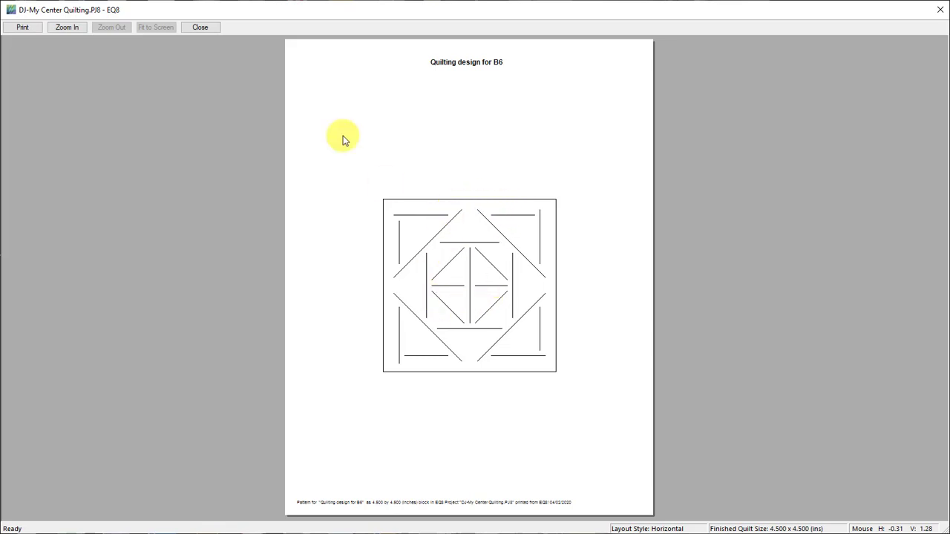
{"action": "left_click", "coordinate": [200, 27]}
{"action": "left_click", "coordinate": [595, 379]}
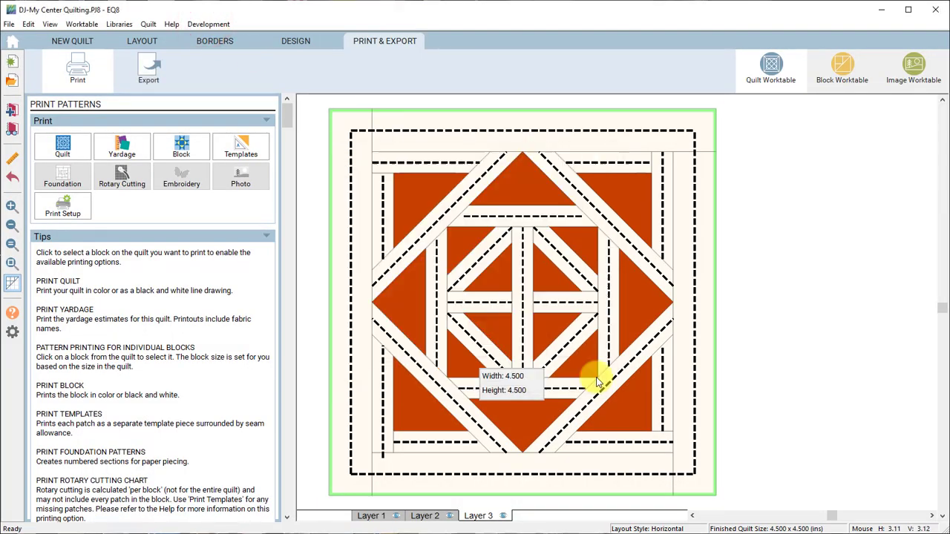
In the Block Library, expand the Dear Jane Add-on's Quilting Designs category
{"action": "left_click", "coordinate": [118, 24]}
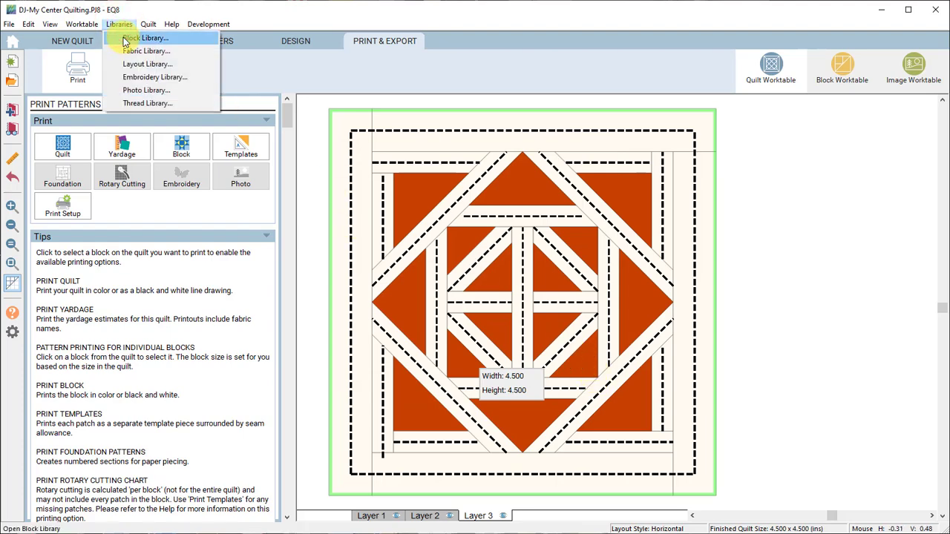
{"action": "left_click", "coordinate": [125, 41]}
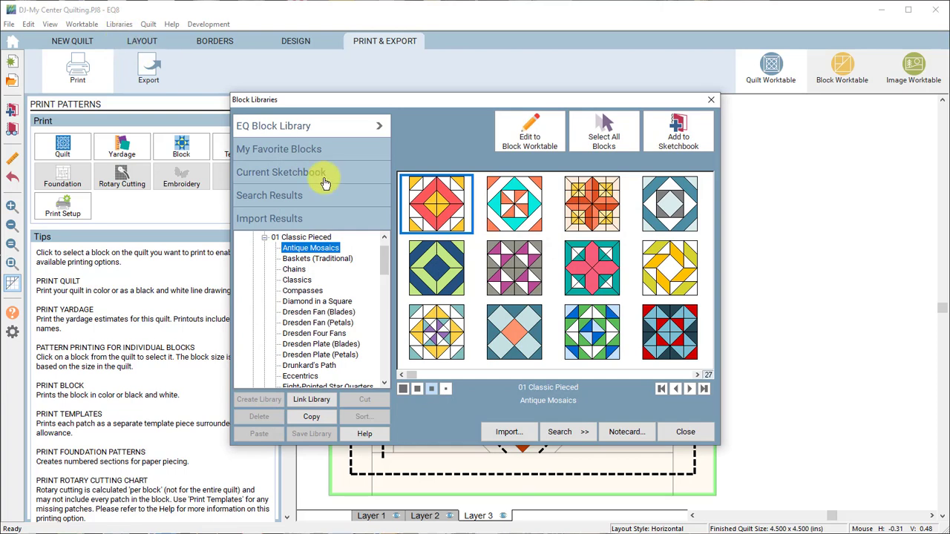
{"action": "left_click_drag", "start_coordinate": [385, 254], "coordinate": [393, 351]}
{"action": "left_click", "coordinate": [304, 291]}
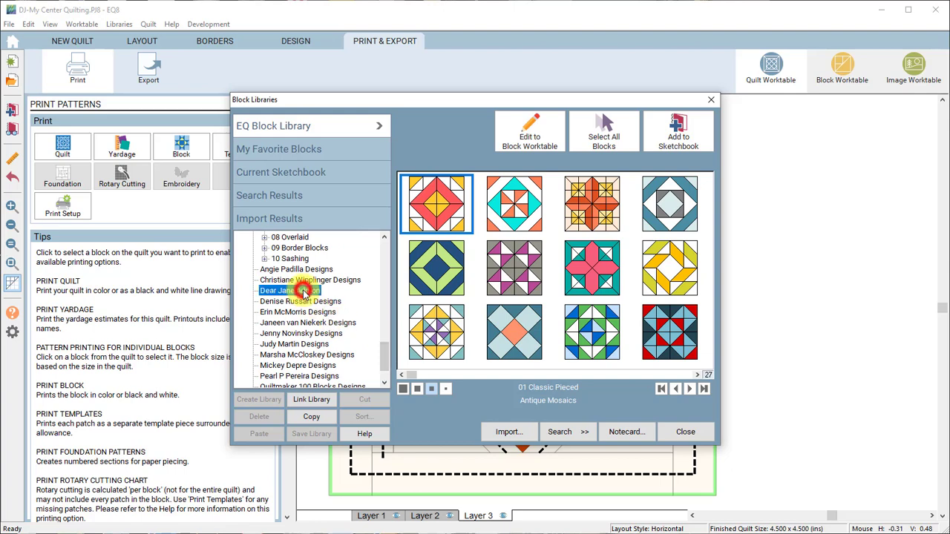
{"action": "left_click", "coordinate": [254, 291]}
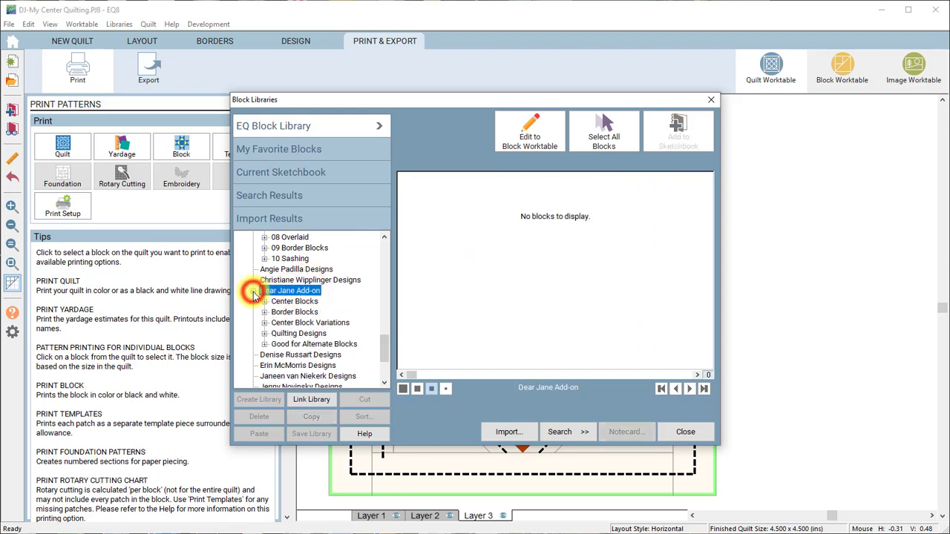
{"action": "left_click", "coordinate": [265, 334]}
{"action": "left_click", "coordinate": [299, 344]}
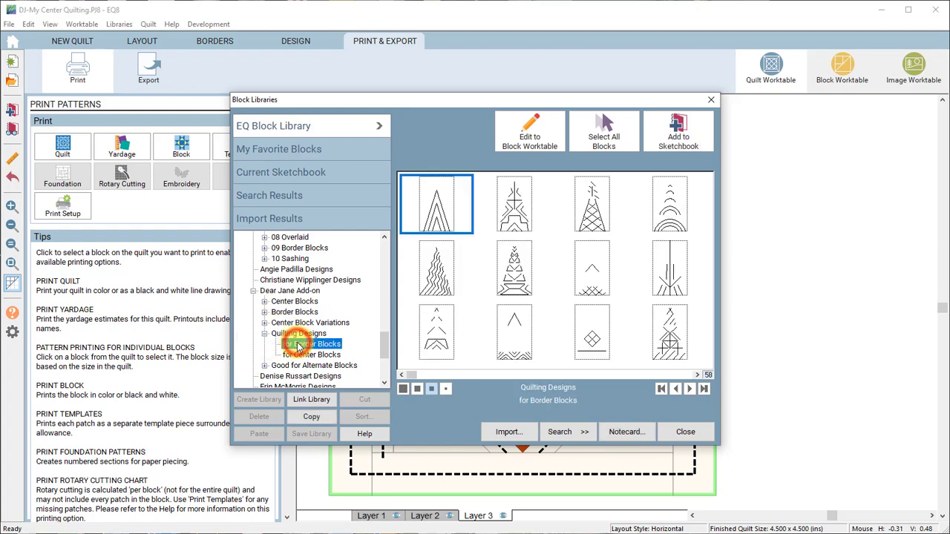
Select all quilting designs for center blocks, add them to the sketchbook, and close the library
{"action": "left_click", "coordinate": [319, 356]}
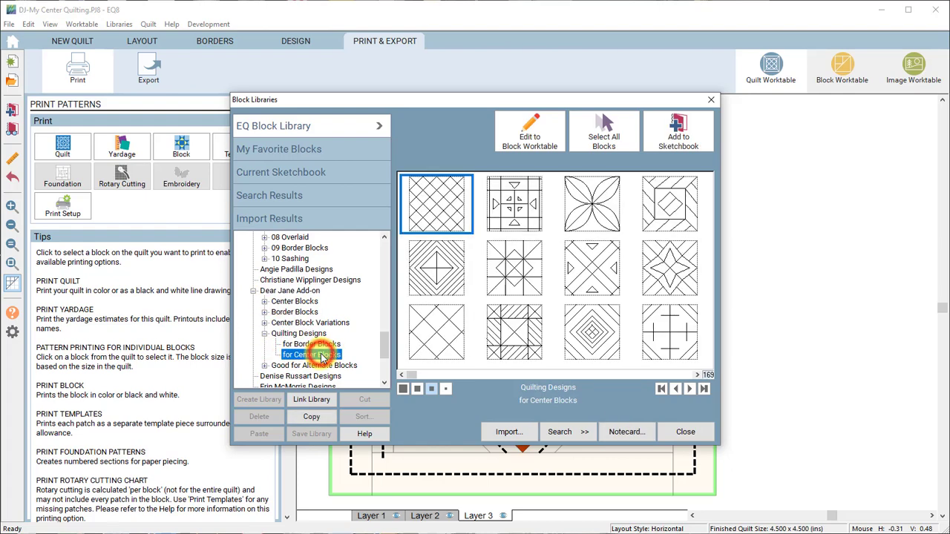
{"action": "left_click", "coordinate": [444, 271]}
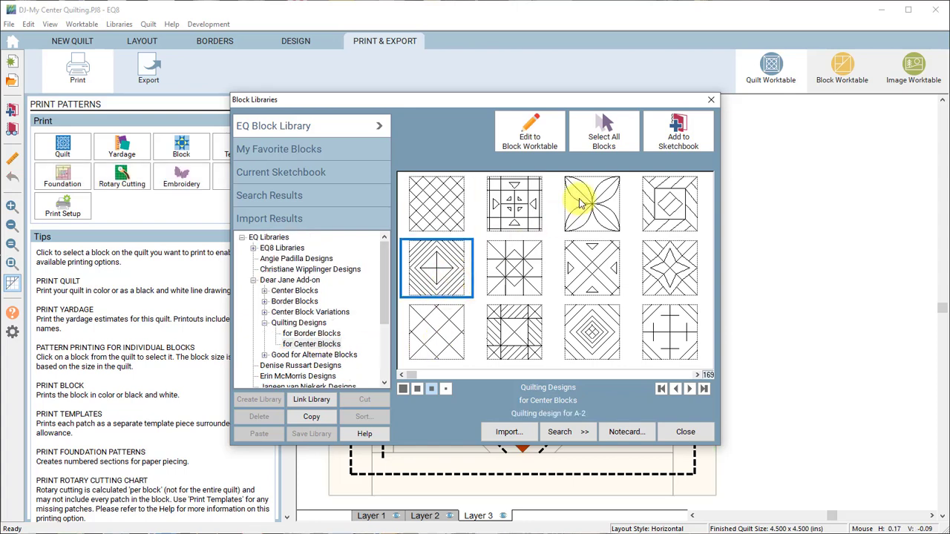
{"action": "left_click", "coordinate": [607, 142]}
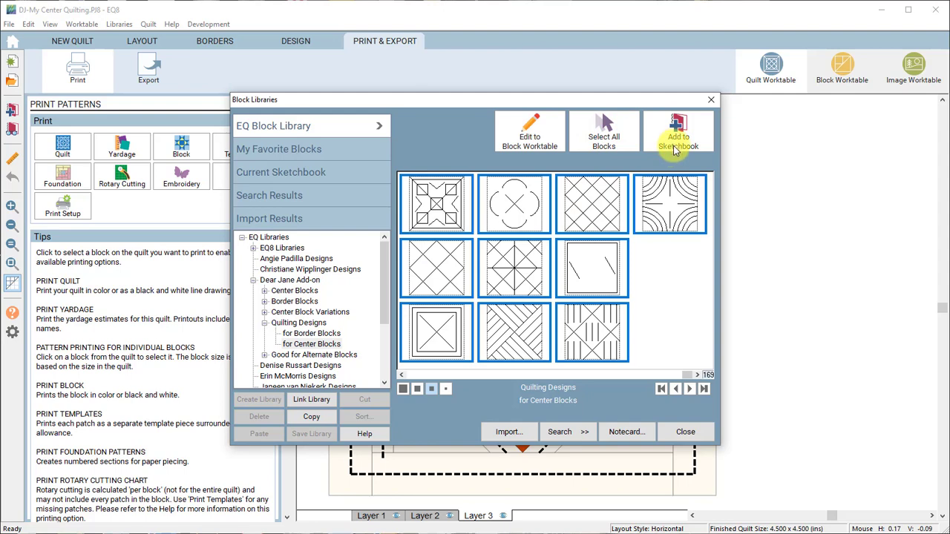
{"action": "left_click", "coordinate": [684, 433]}
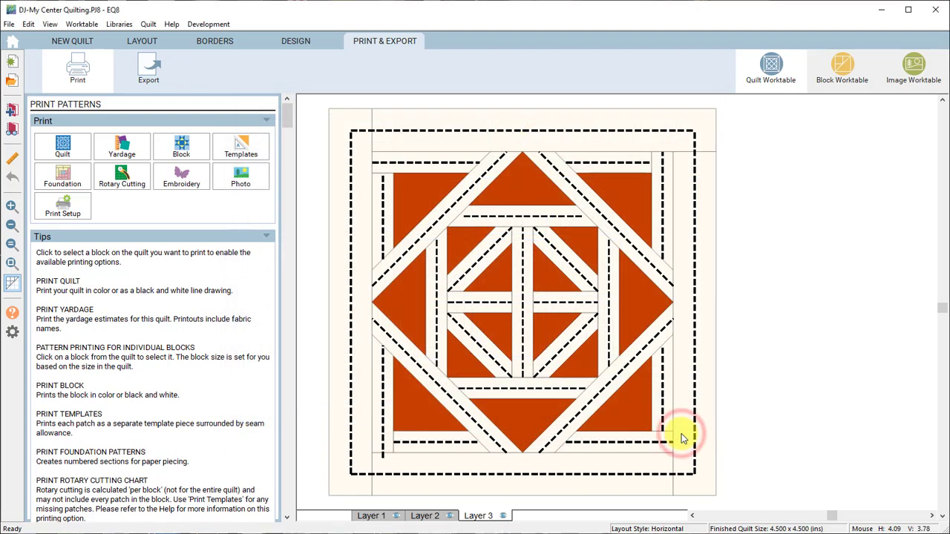
{"action": "left_click", "coordinate": [13, 131]}
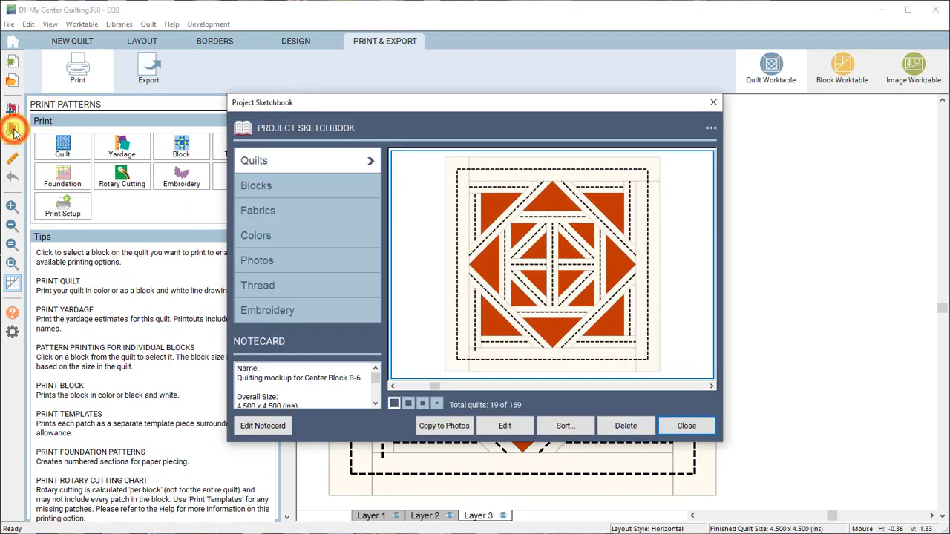
{"action": "left_click", "coordinate": [300, 186]}
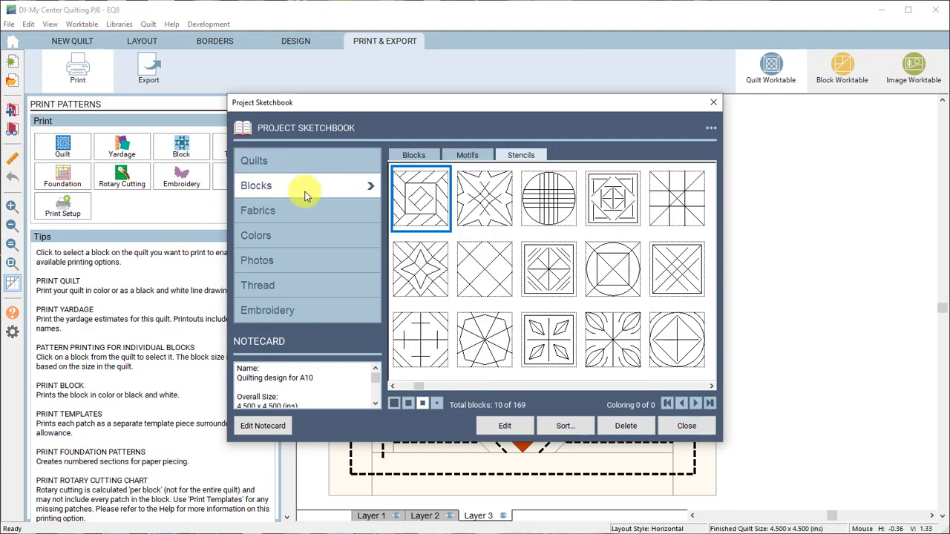
{"action": "left_click", "coordinate": [431, 270]}
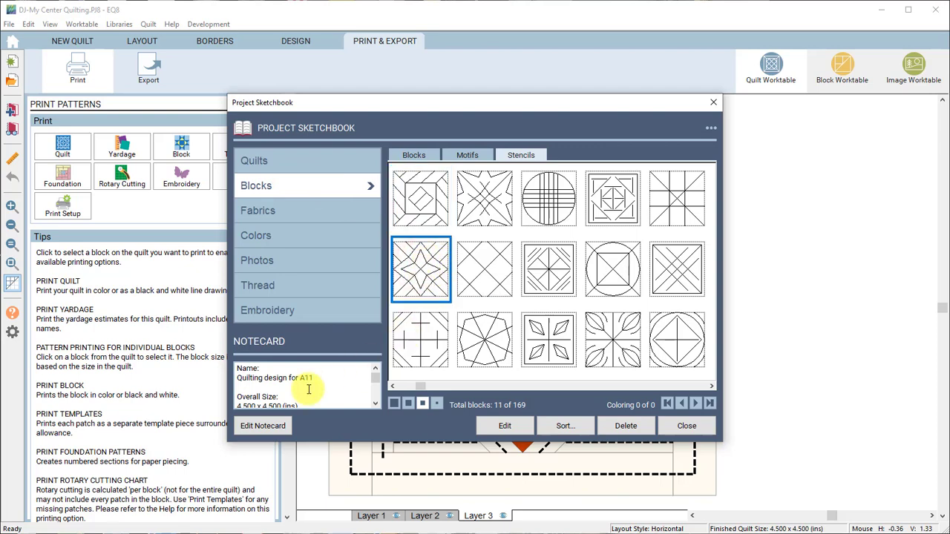
{"action": "left_click", "coordinate": [262, 426]}
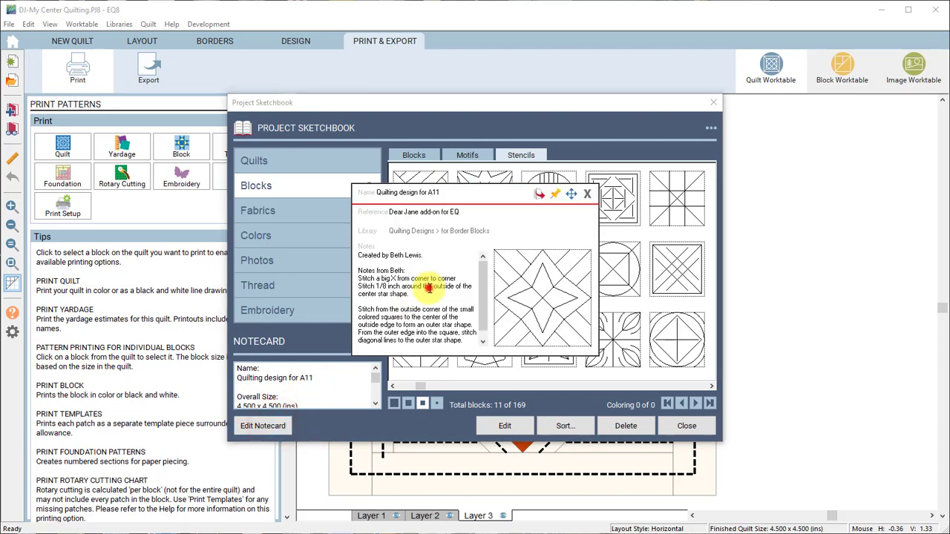
{"action": "left_click_drag", "start_coordinate": [483, 267], "coordinate": [482, 276]}
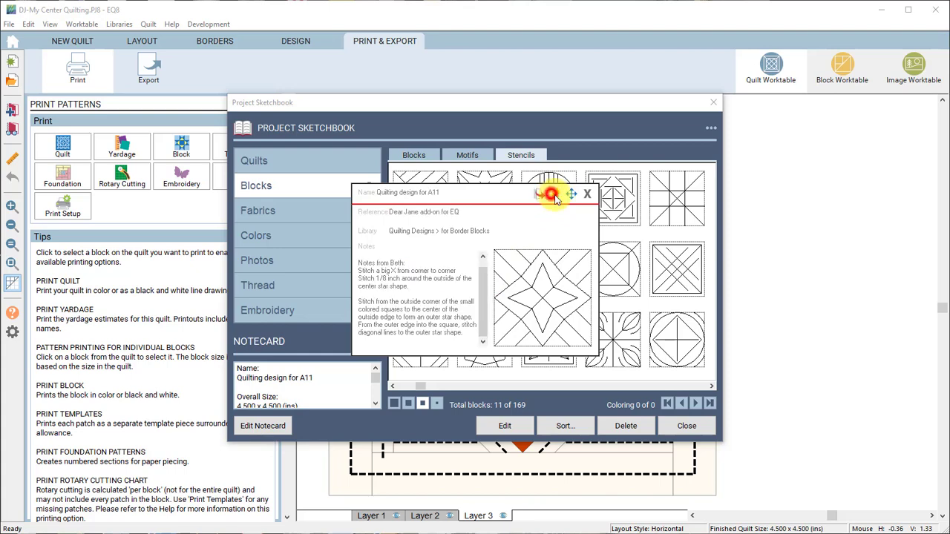
{"action": "left_click_drag", "start_coordinate": [570, 196], "coordinate": [825, 205]}
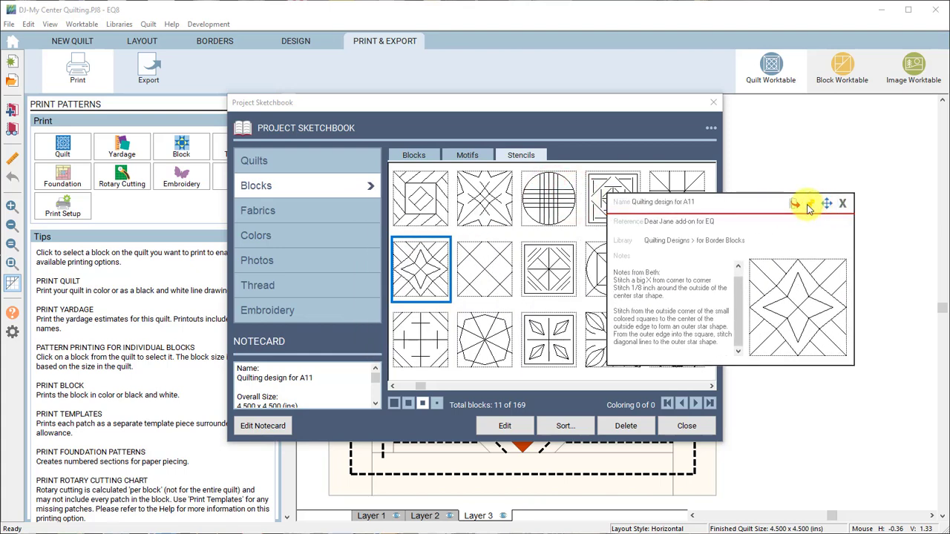
{"action": "left_click", "coordinate": [810, 207]}
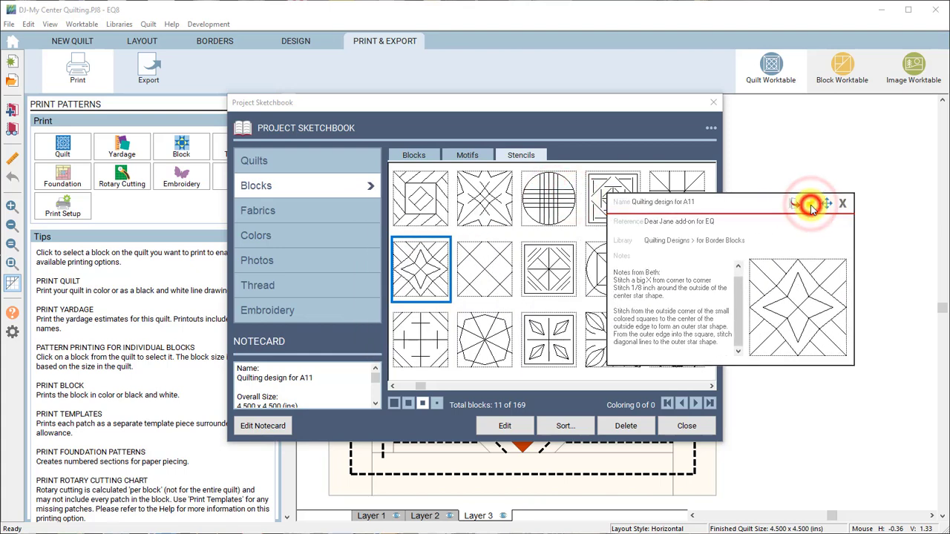
{"action": "left_click", "coordinate": [424, 327]}
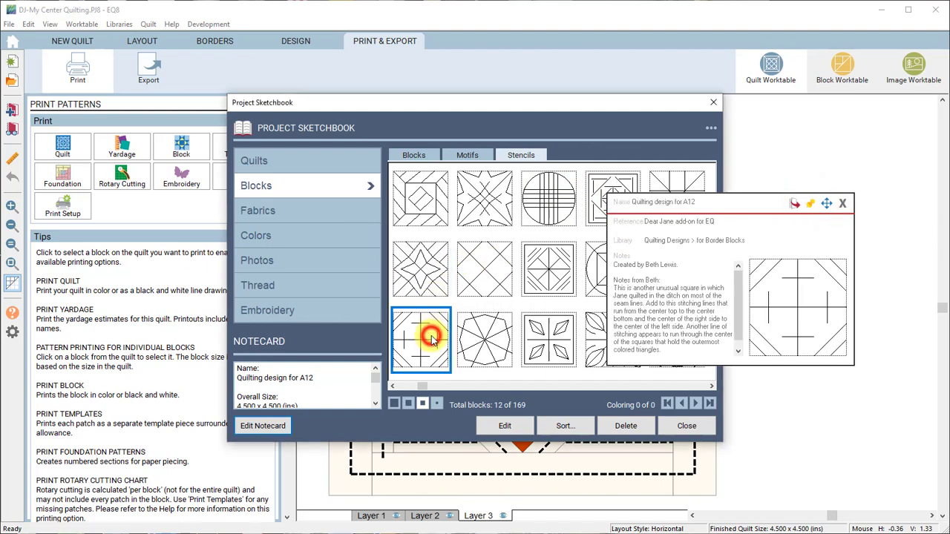
{"action": "left_click", "coordinate": [486, 200]}
{"action": "left_click", "coordinate": [486, 271]}
{"action": "left_click", "coordinate": [483, 335]}
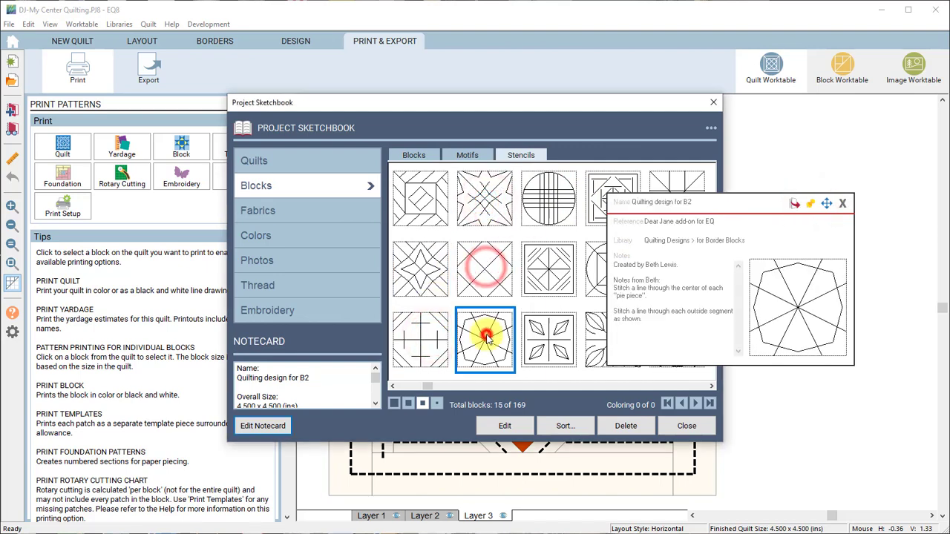
{"action": "left_click", "coordinate": [549, 206]}
{"action": "left_click", "coordinate": [550, 273]}
{"action": "left_click", "coordinate": [551, 338]}
{"action": "left_click", "coordinate": [593, 206]}
{"action": "left_click", "coordinate": [592, 284]}
{"action": "left_click", "coordinate": [593, 332]}
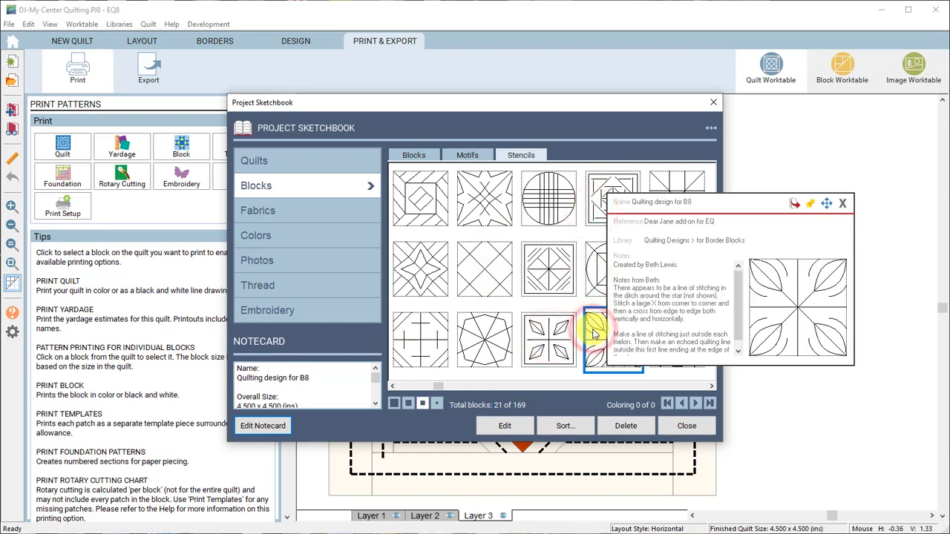
{"action": "left_click", "coordinate": [810, 203]}
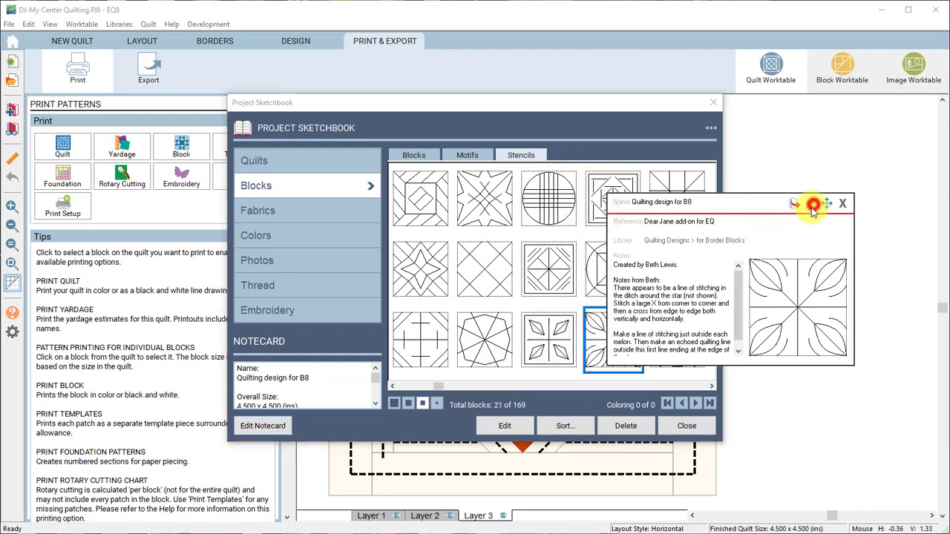
{"action": "scroll", "coordinate": [746, 300], "scroll_direction": "down", "scroll_amount": 2}
{"action": "scroll", "coordinate": [742, 293], "scroll_direction": "up", "scroll_amount": 2}
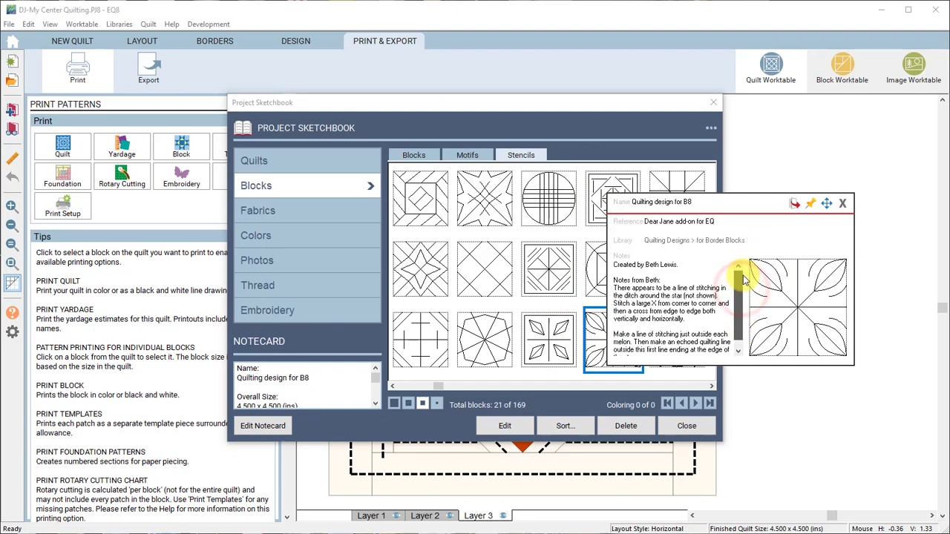
{"action": "left_click", "coordinate": [843, 204]}
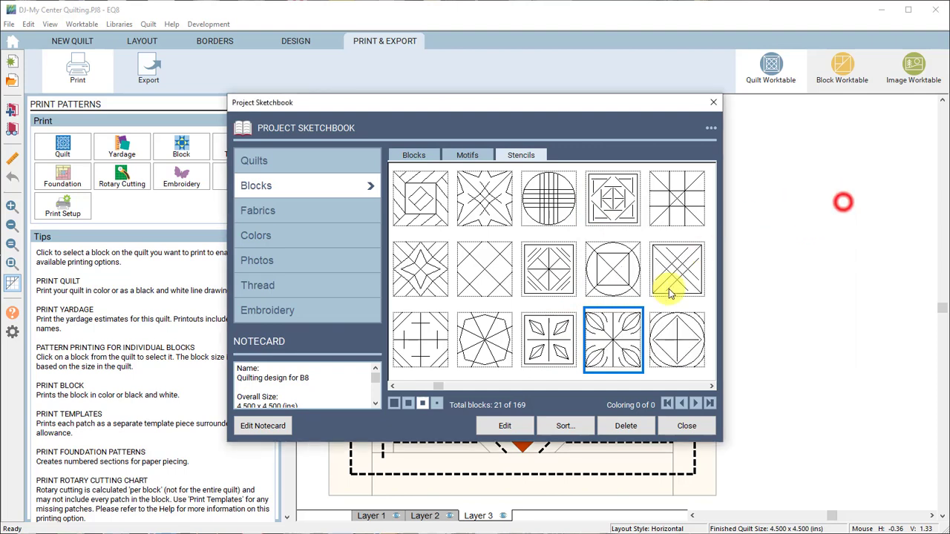
{"action": "left_click", "coordinate": [684, 423]}
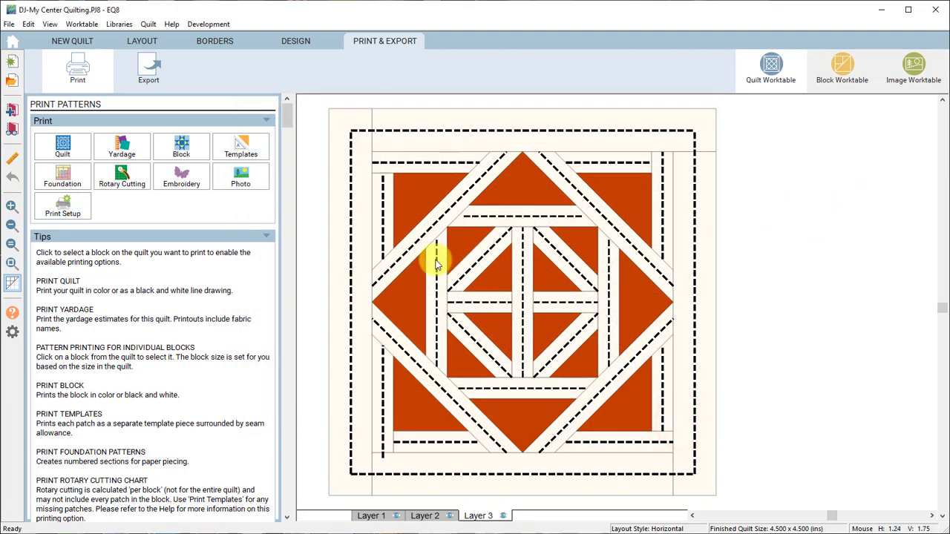